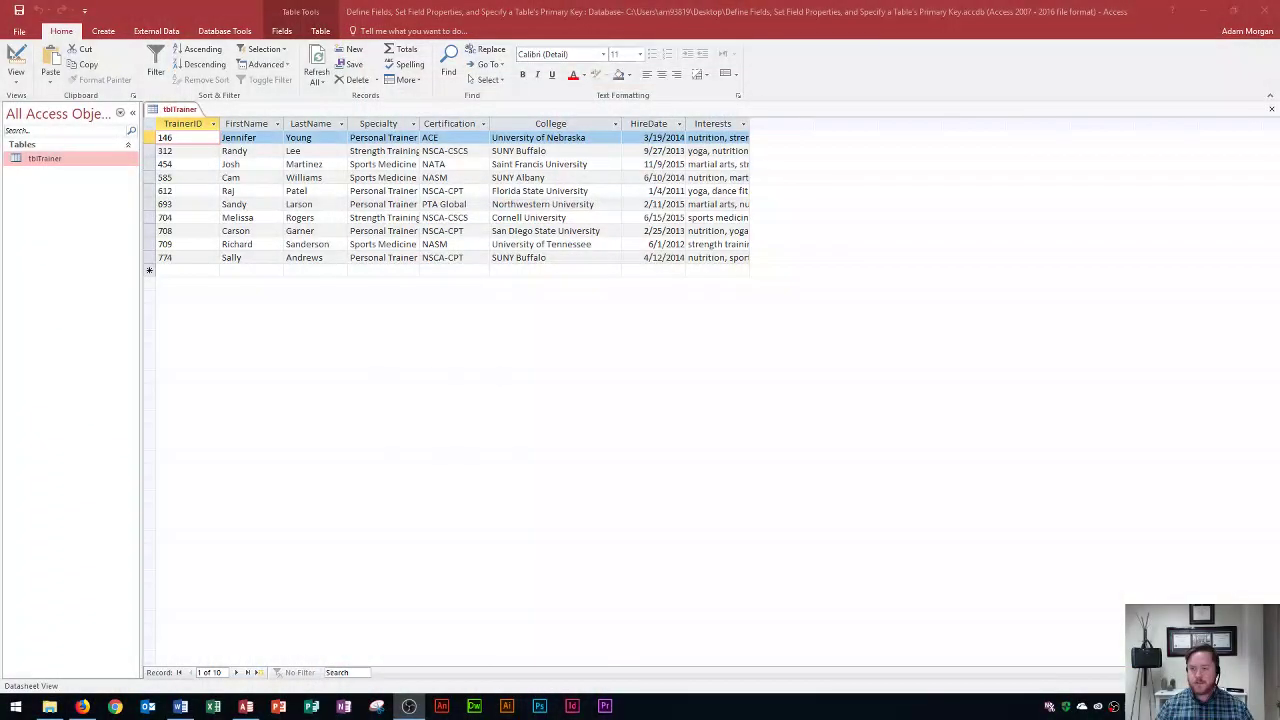
# - Select each tblTrainer datasheet column in turn, from TrainerID through Interests
pyautogui.click(185, 124)
pyautogui.click(245, 123)
pyautogui.click(315, 123)
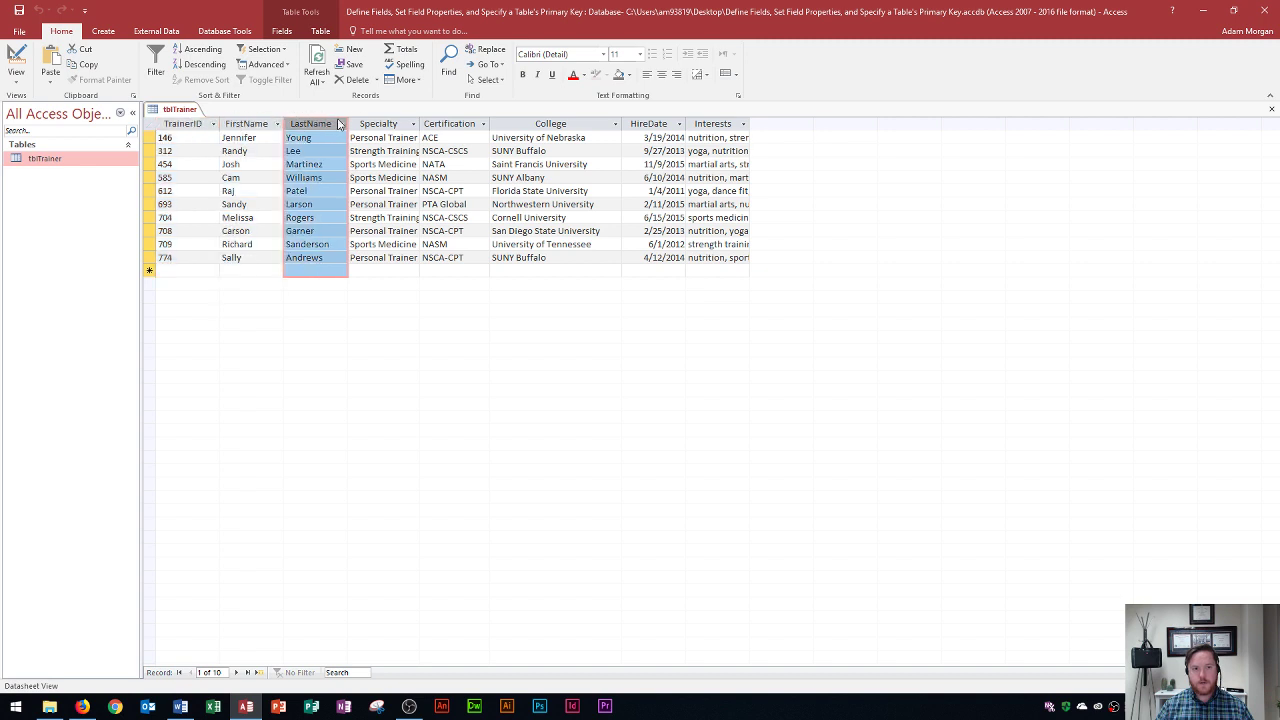
pyautogui.click(385, 123)
pyautogui.click(455, 123)
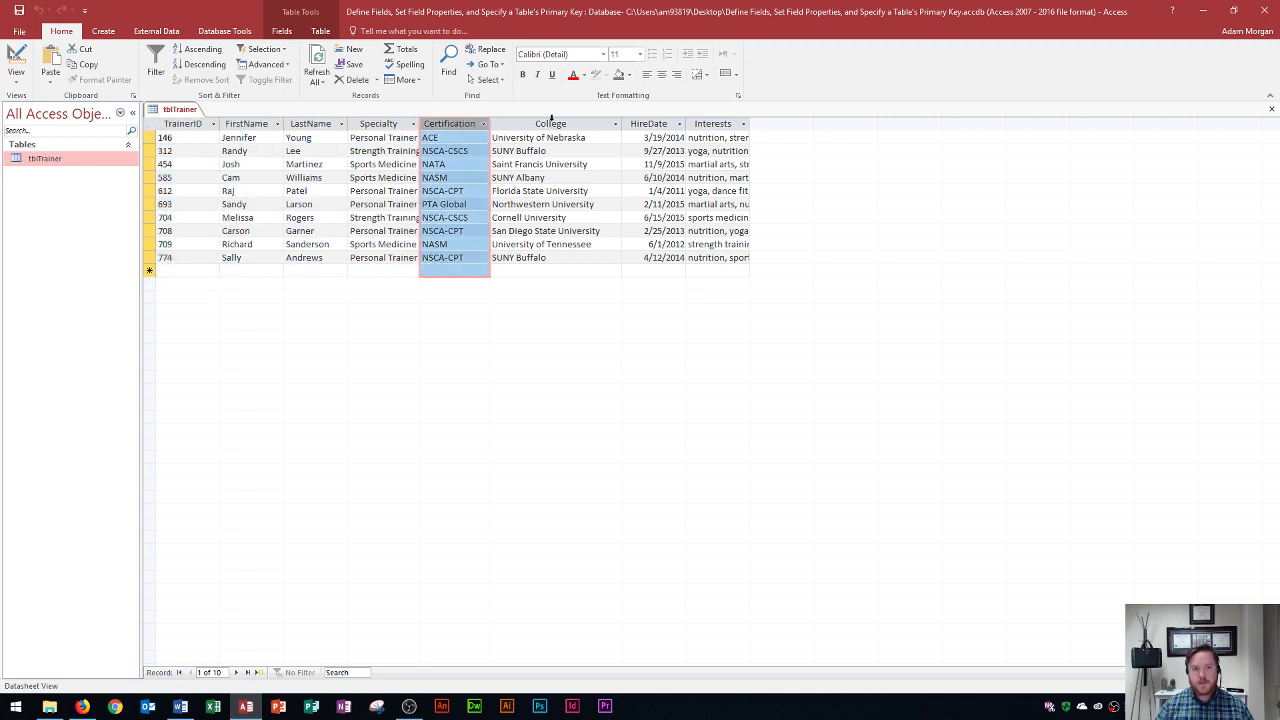
pyautogui.click(550, 123)
pyautogui.click(657, 122)
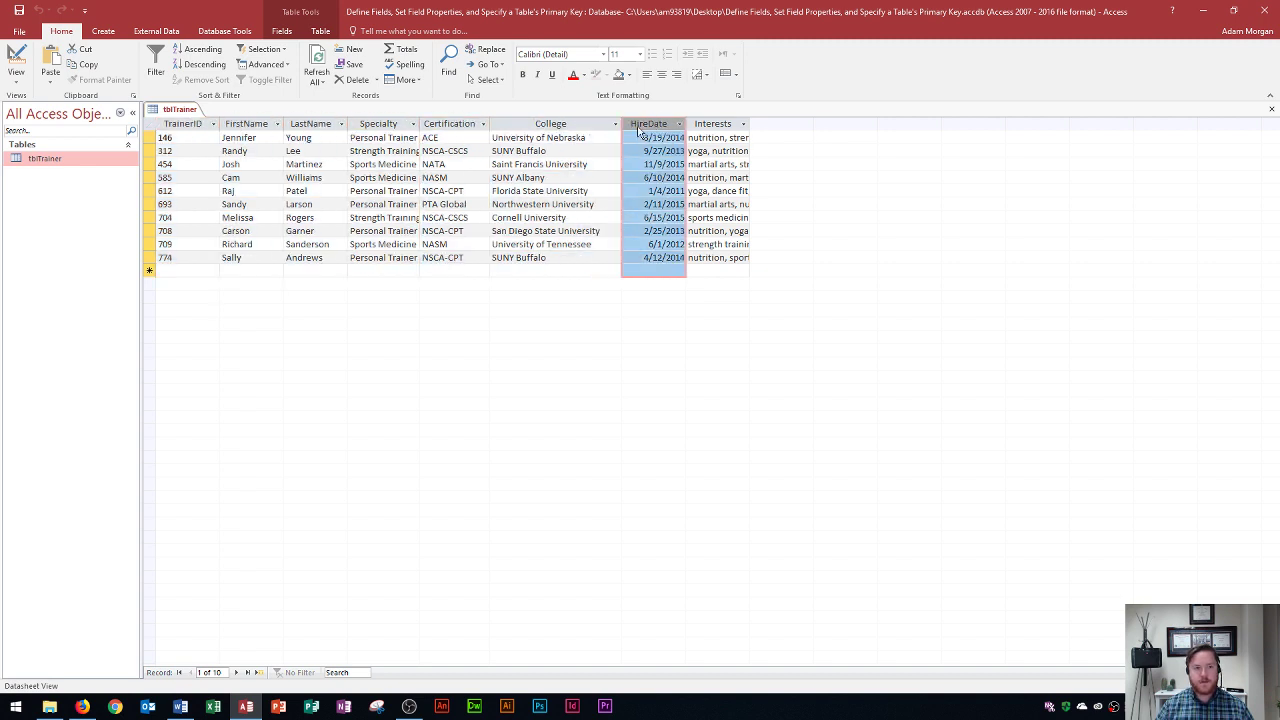
pyautogui.click(713, 123)
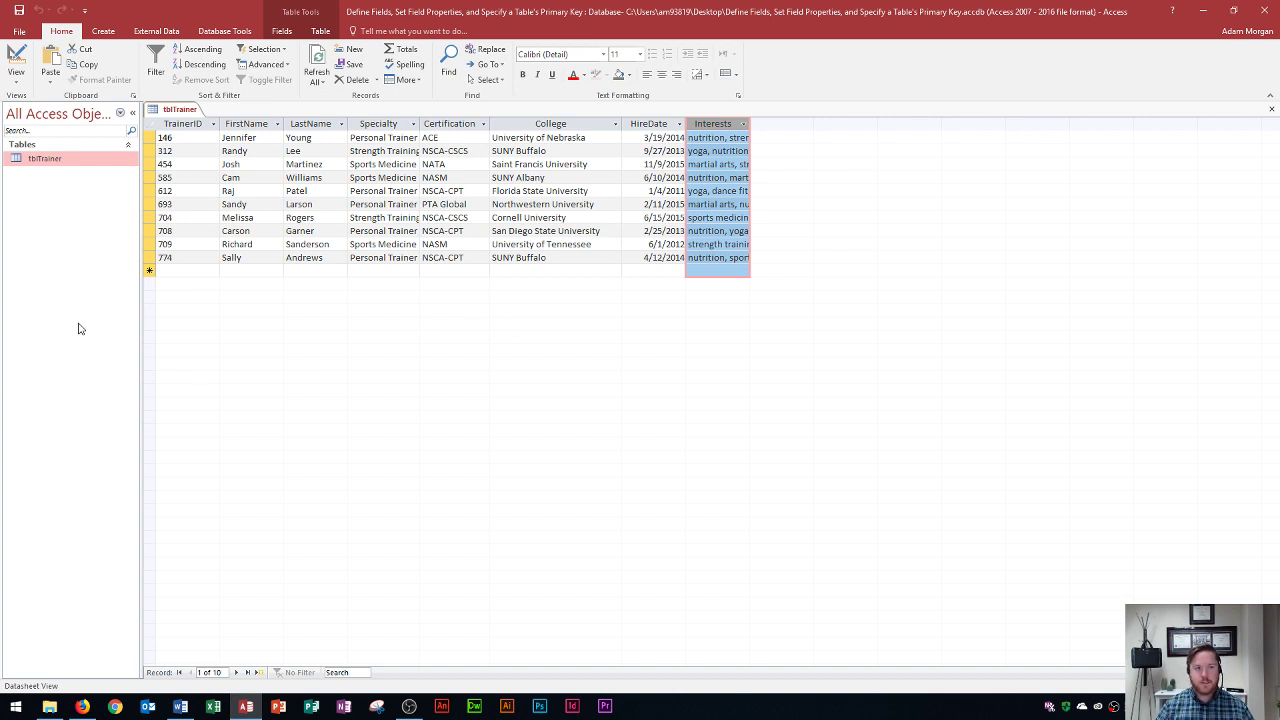
# - Switch to Word and back, then put tblTrainer in Design View
pyautogui.hotkey('alt', 'Tab')
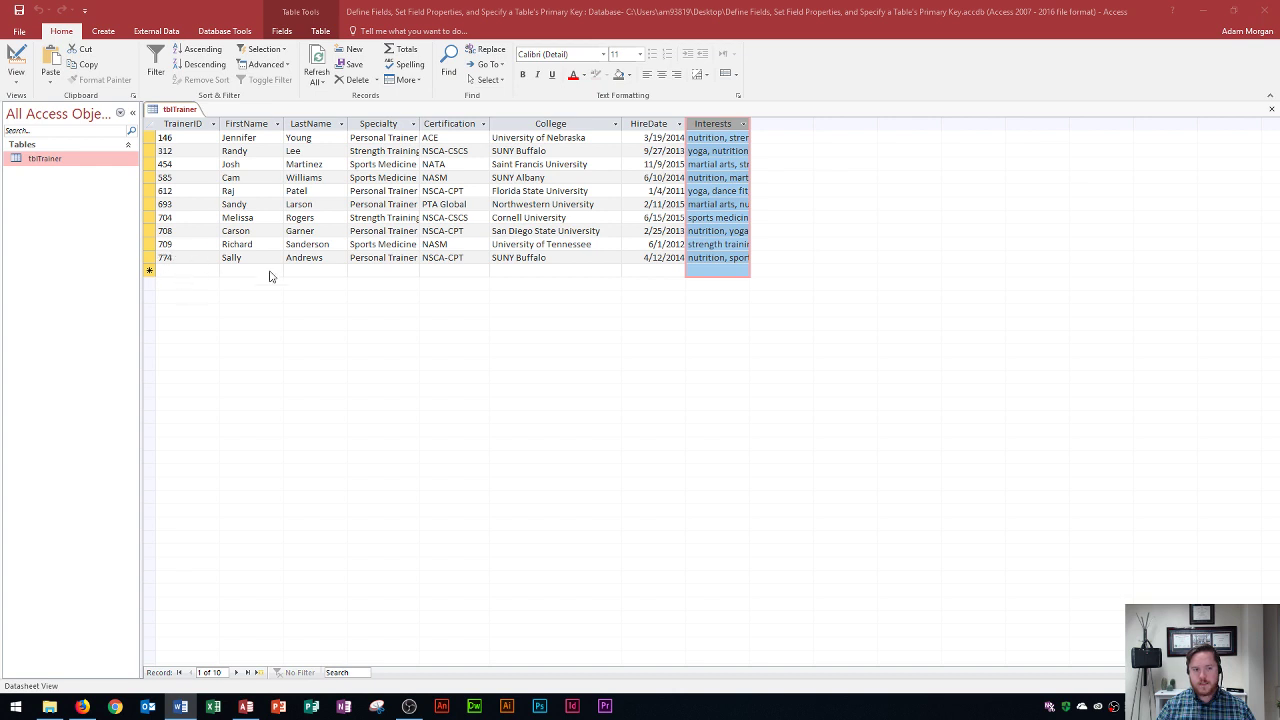
pyautogui.click(360, 293)
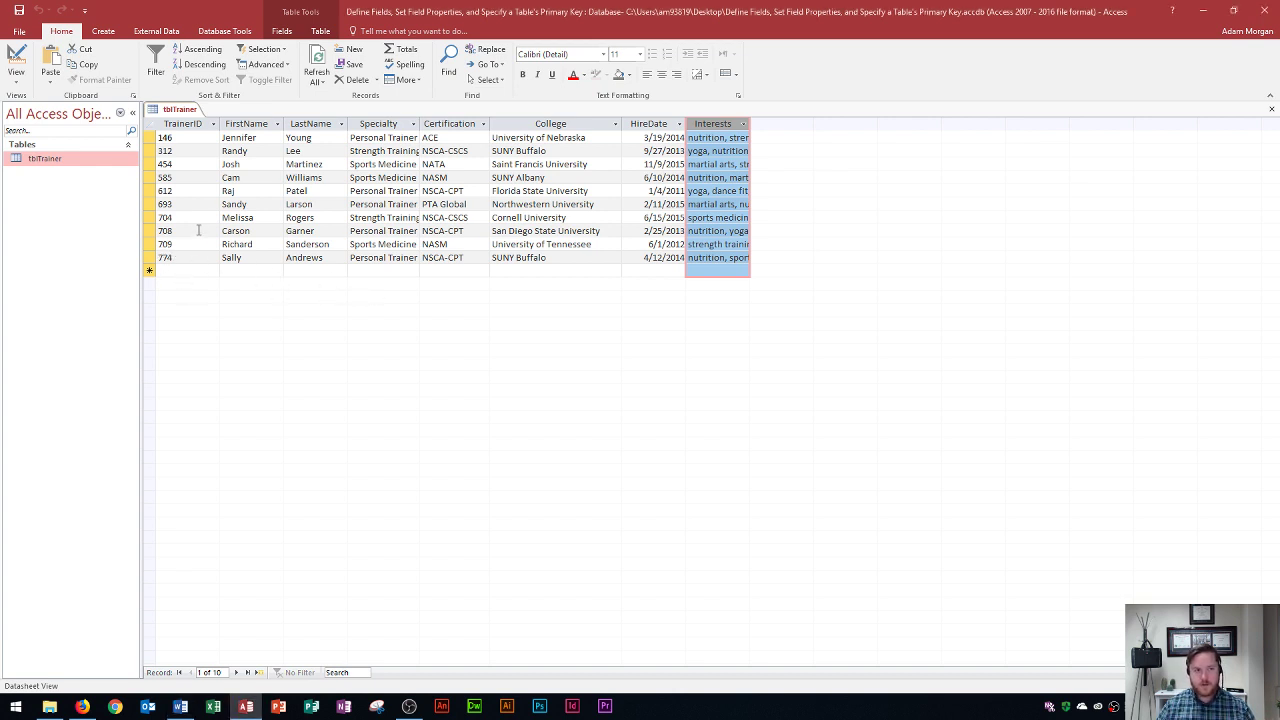
pyautogui.click(16, 80)
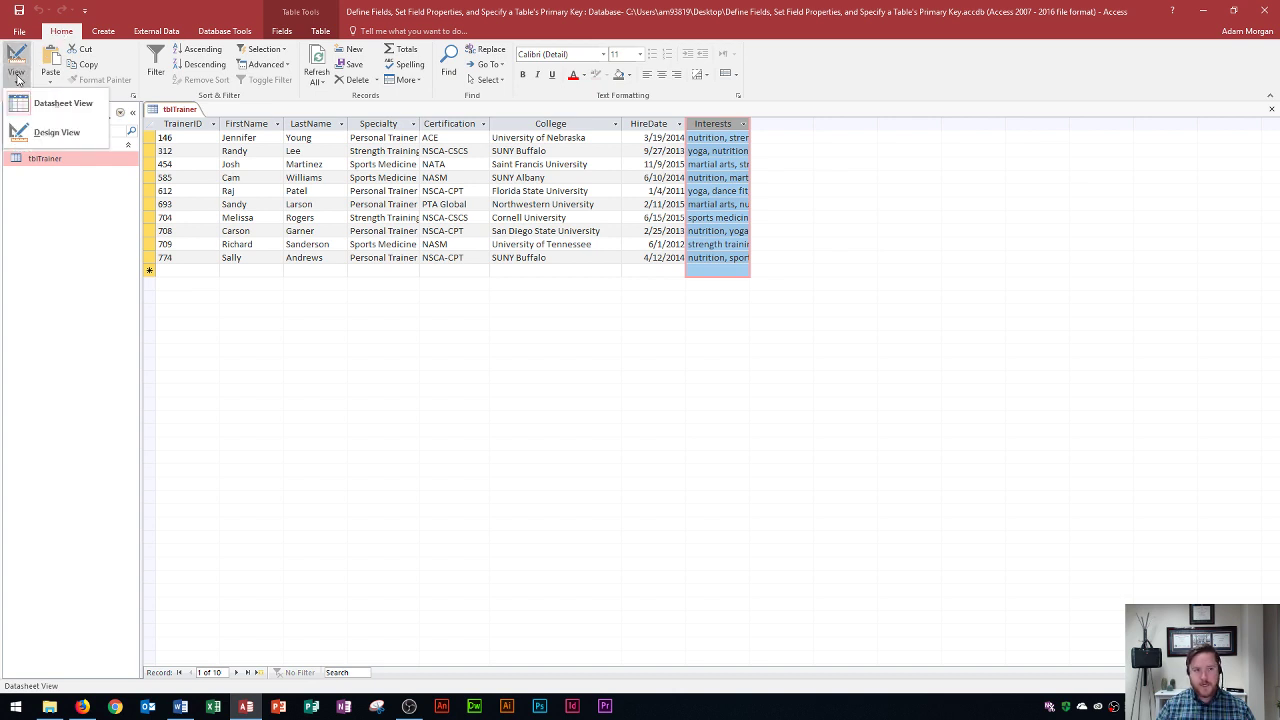
pyautogui.click(46, 132)
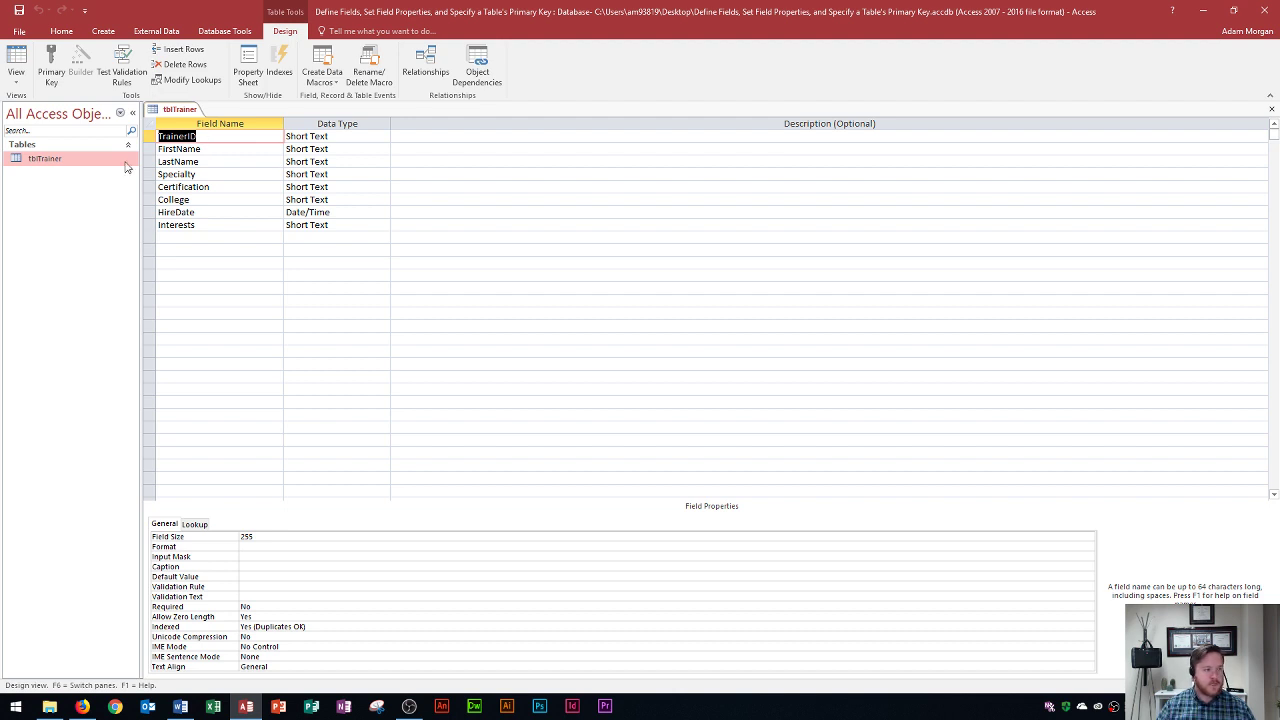
# - Select the TrainerID field row, then return tblTrainer to Datasheet View
pyautogui.click(180, 706)
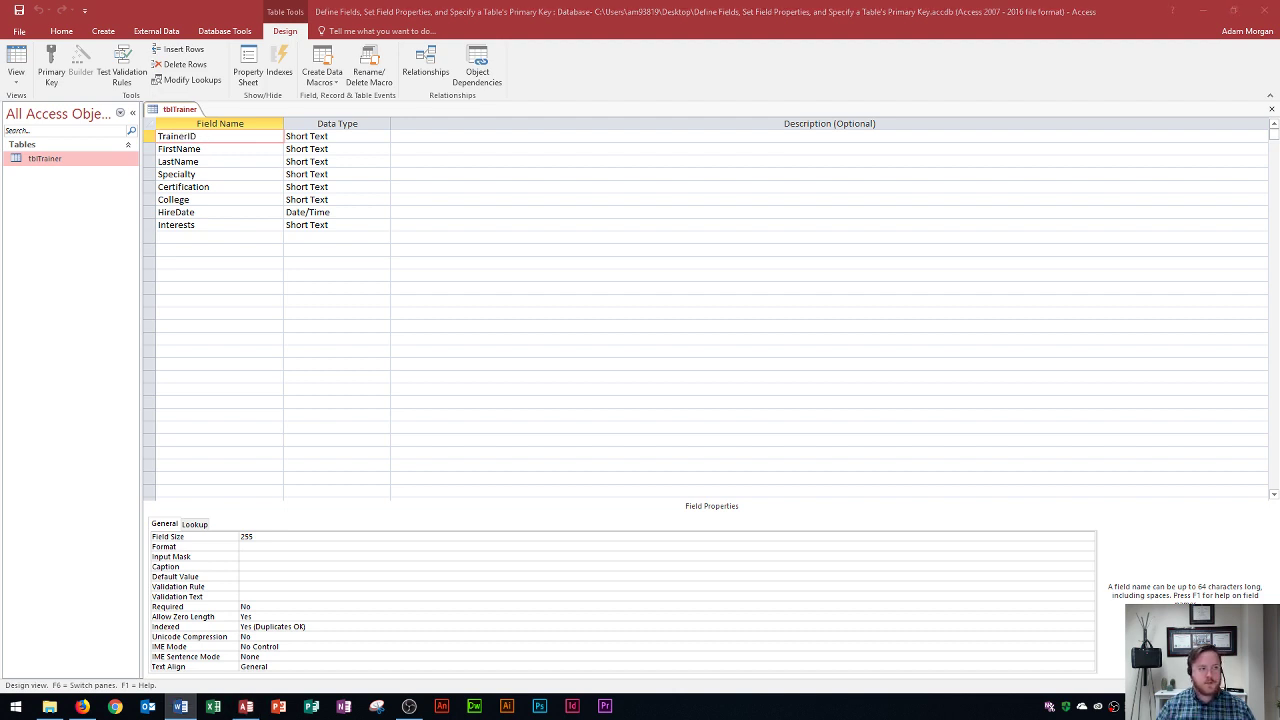
pyautogui.click(220, 136)
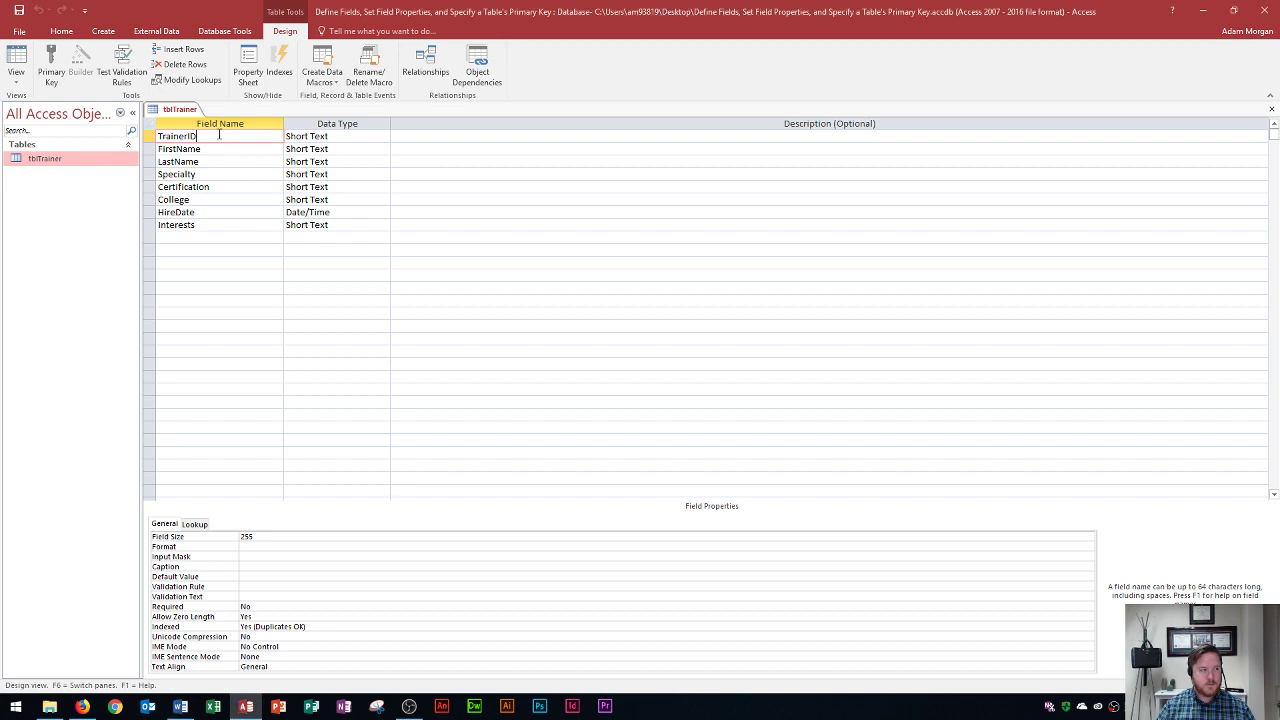
pyautogui.click(145, 137)
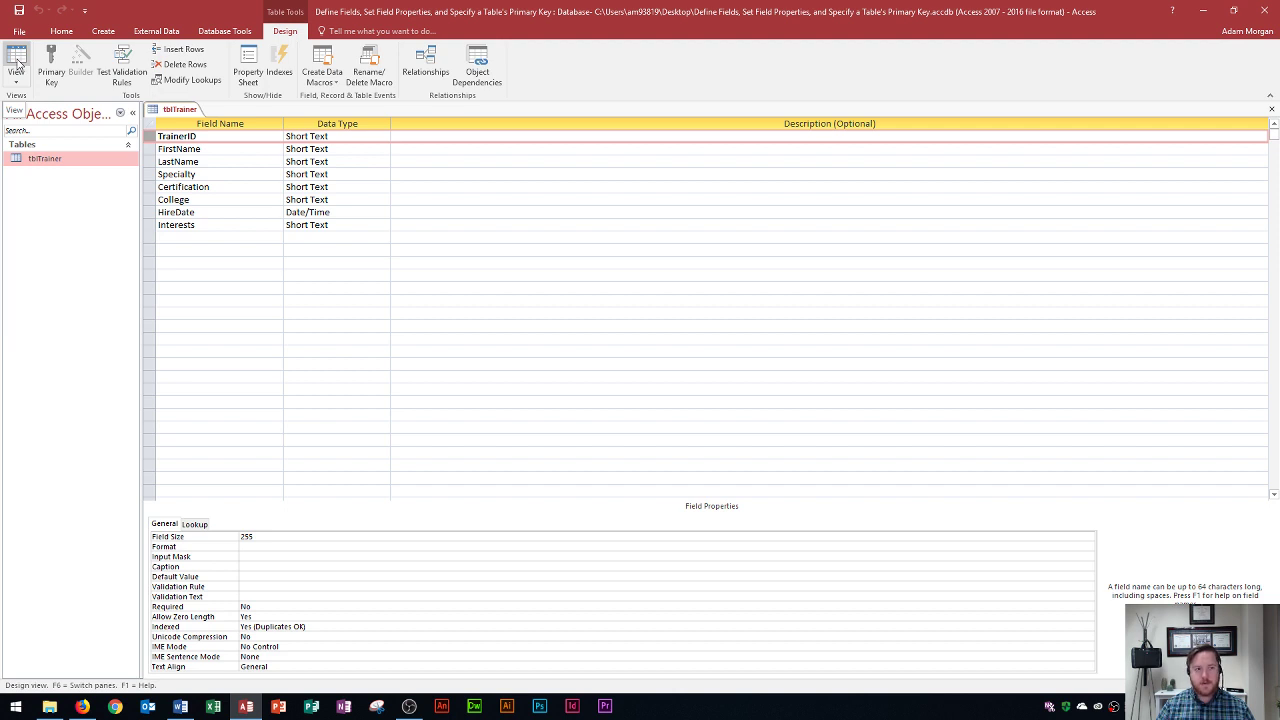
pyautogui.click(17, 62)
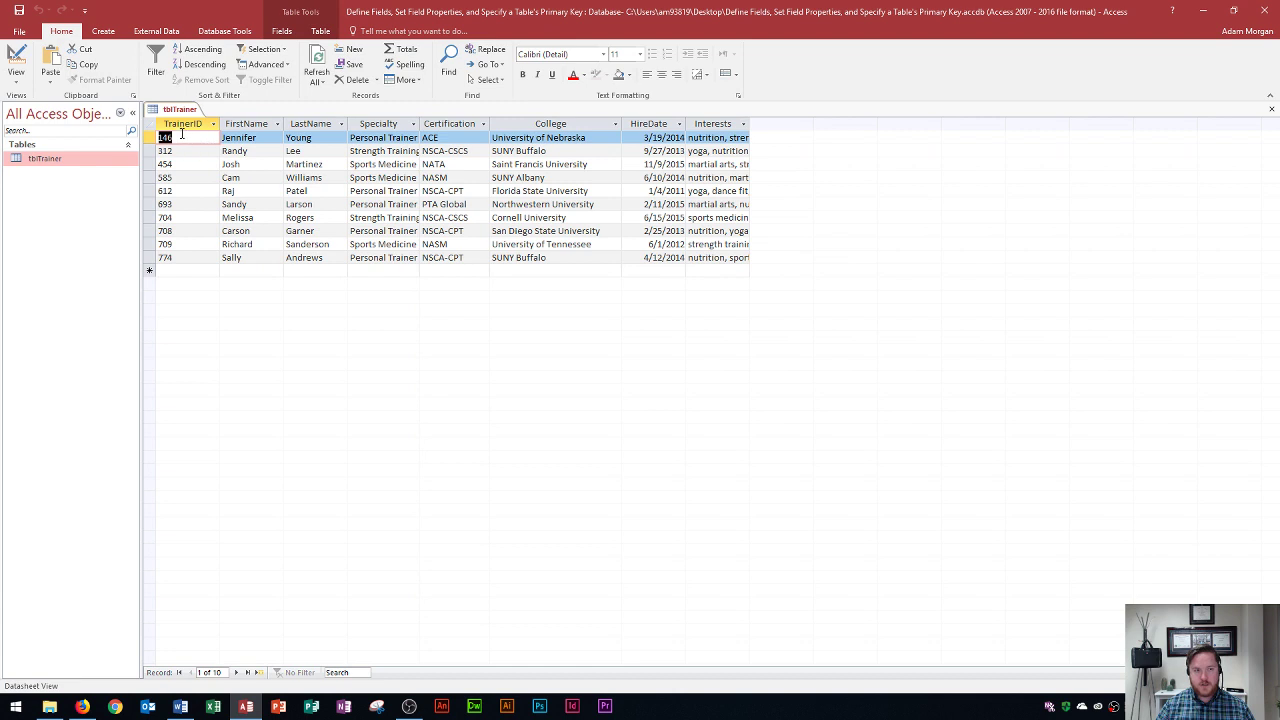
# - Select the TrainerID and FirstName columns, then switch tblTrainer to Design View
pyautogui.click(184, 124)
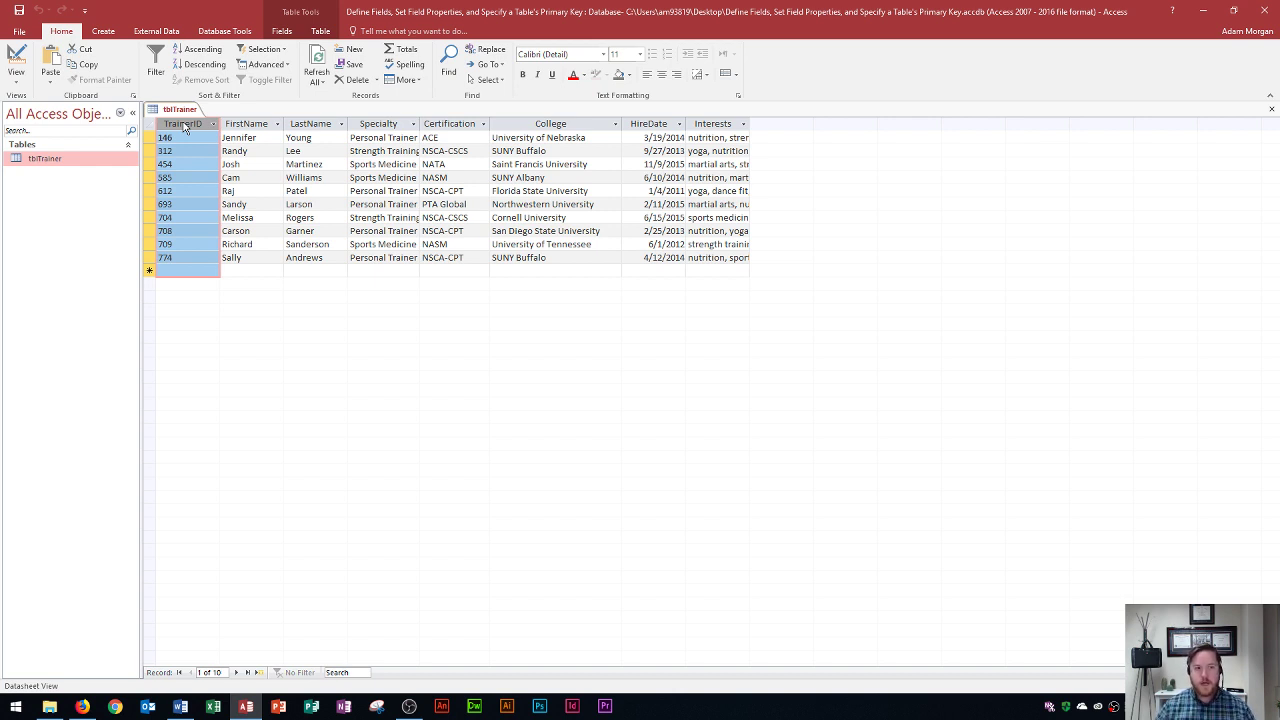
pyautogui.click(245, 124)
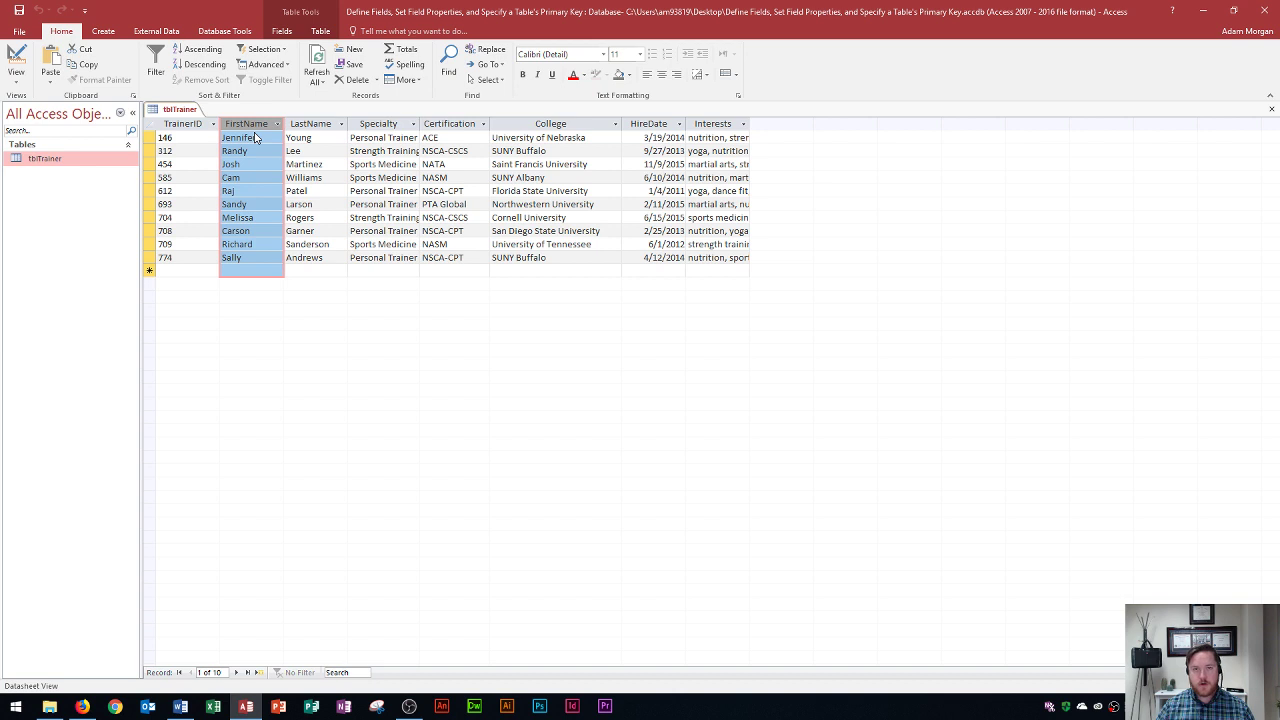
pyautogui.click(16, 58)
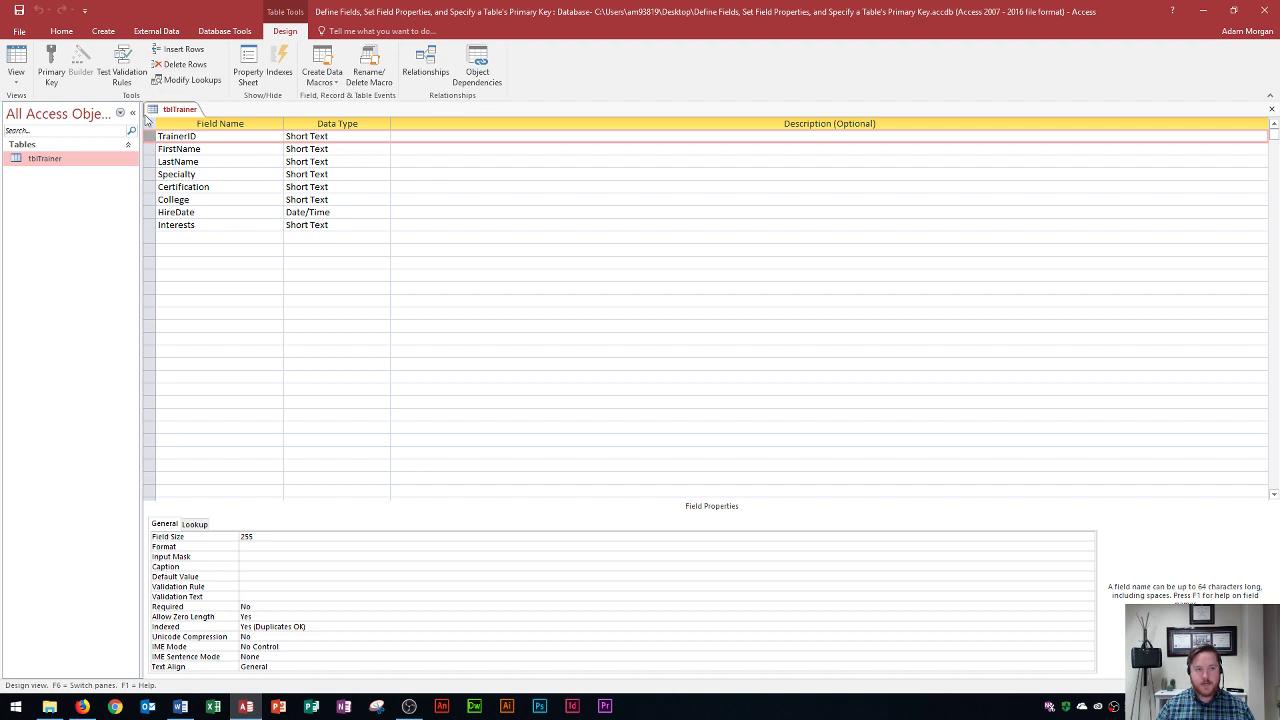
# - Make TrainerID the primary key with description 'Primary Key' and caption 'Trainer ID'
pyautogui.click(49, 79)
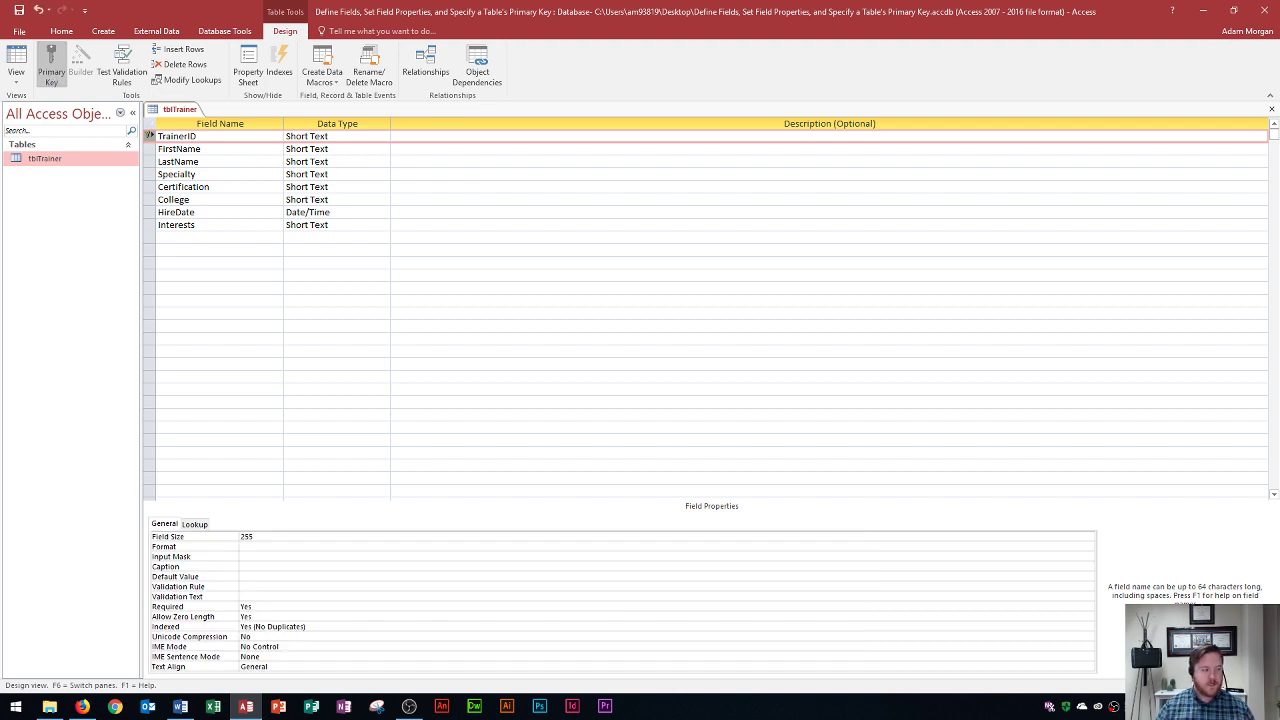
pyautogui.click(181, 706)
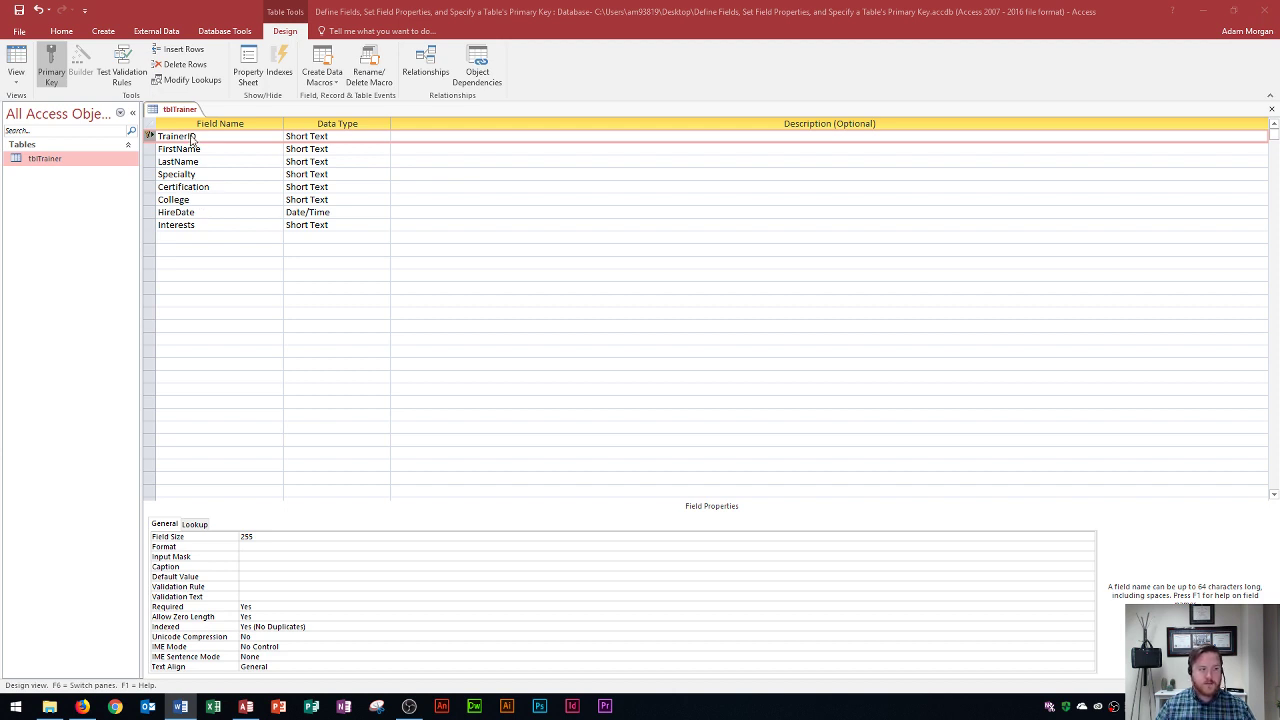
pyautogui.click(469, 137)
pyautogui.write('Primary')
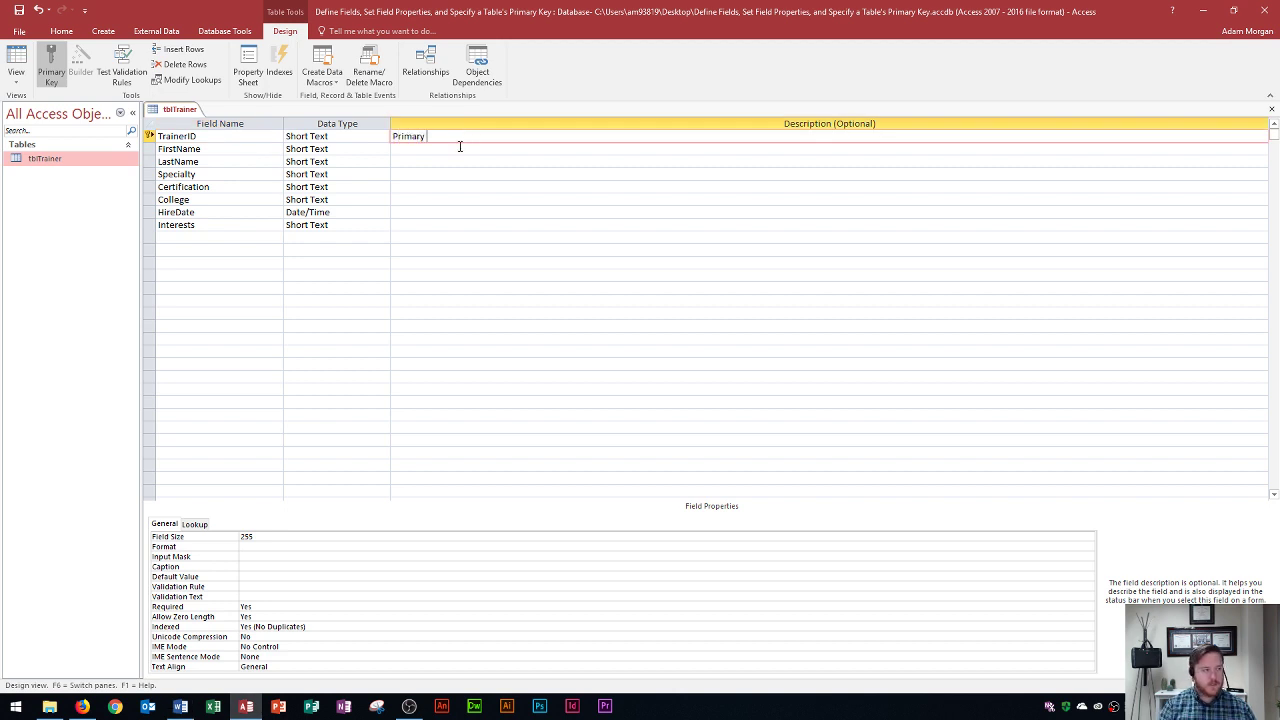
pyautogui.write(' Key')
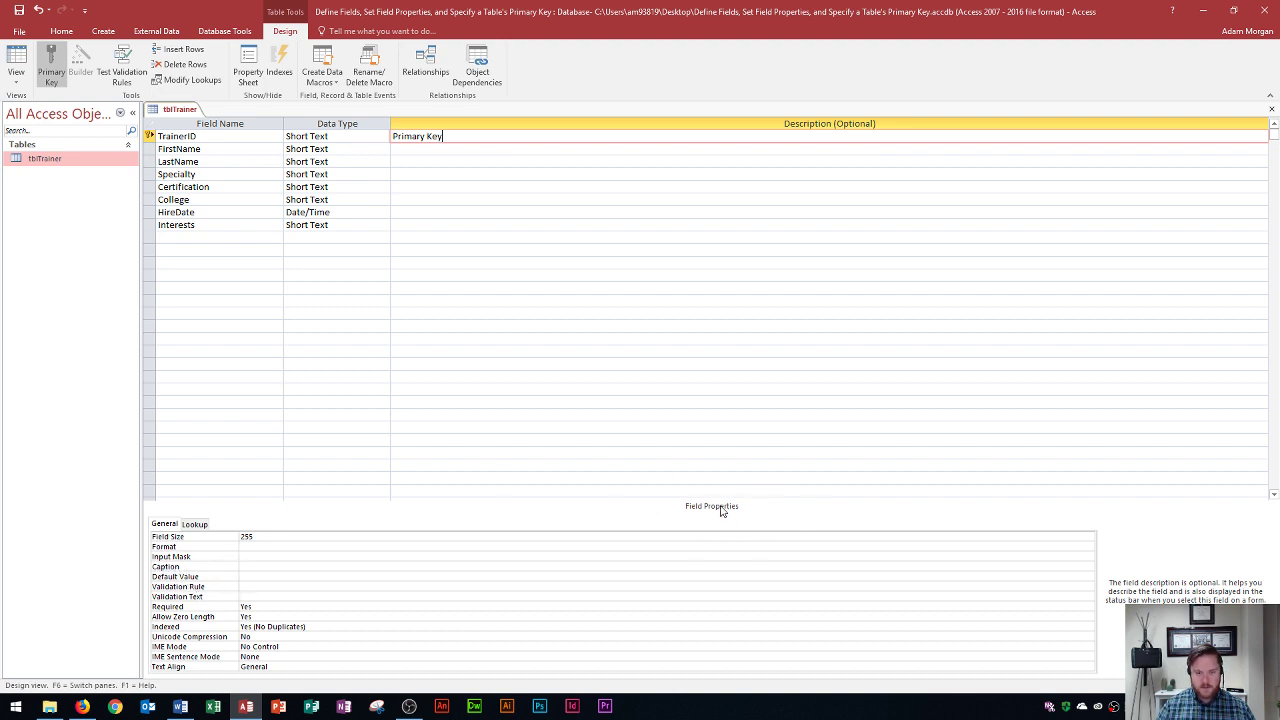
pyautogui.click(258, 566)
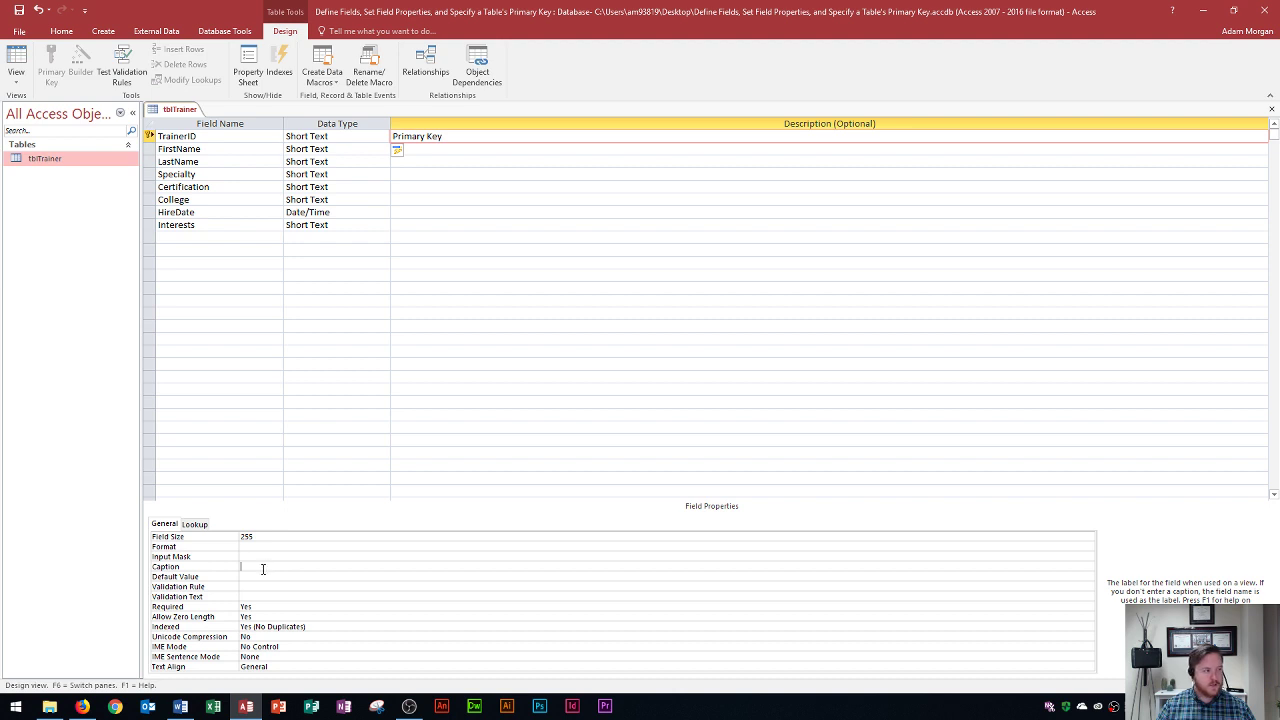
pyautogui.write('Trainer ID')
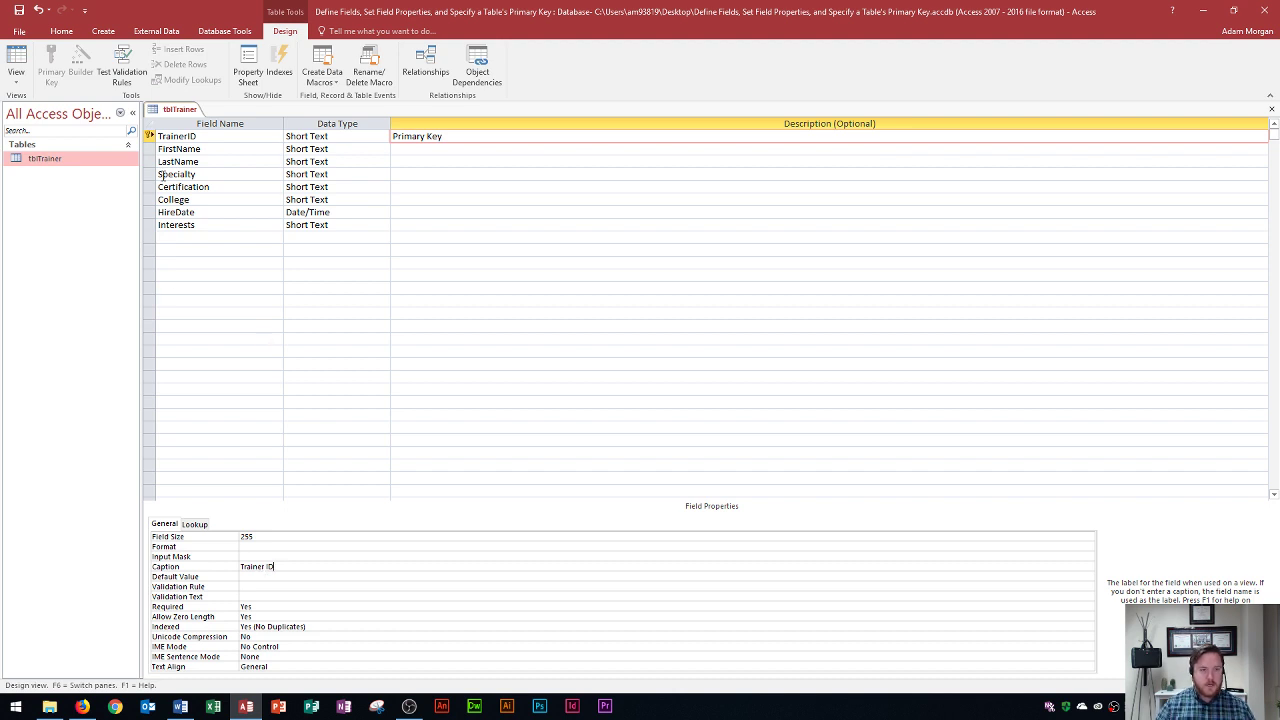
pyautogui.click(153, 152)
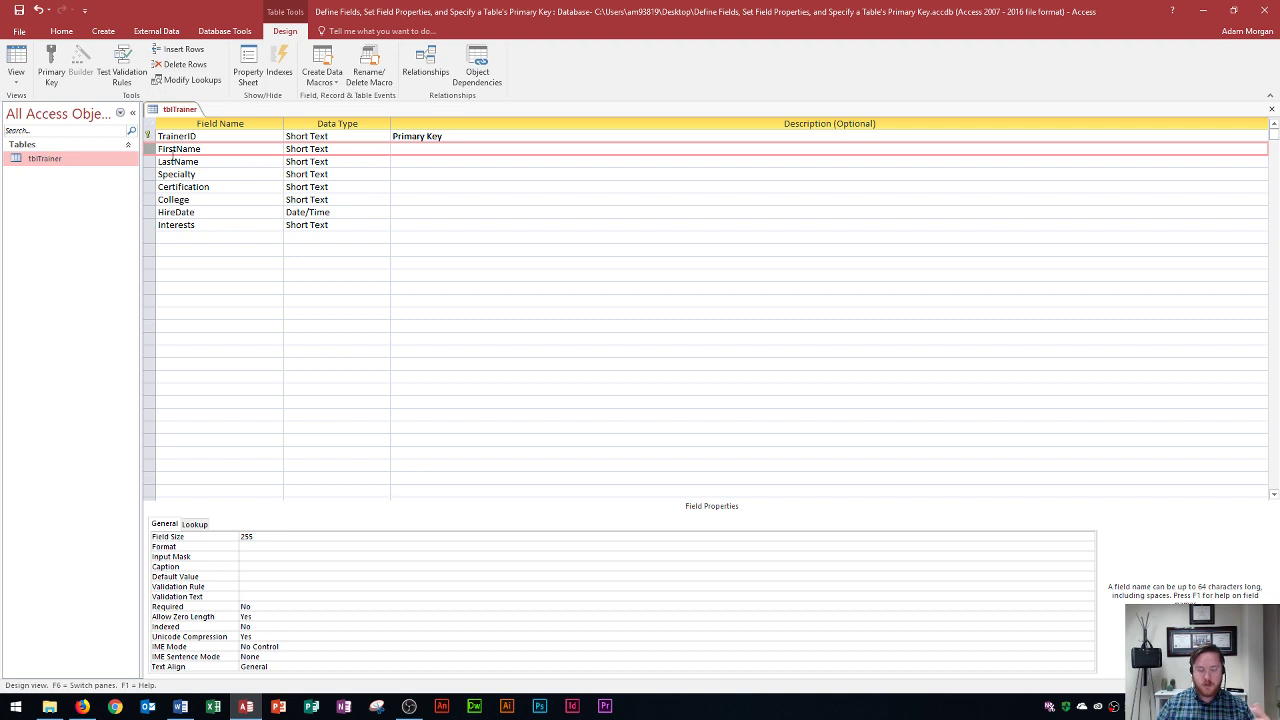
# - Give FirstName a field size of 20 and the caption 'First Name'
pyautogui.doubleClick(258, 537)
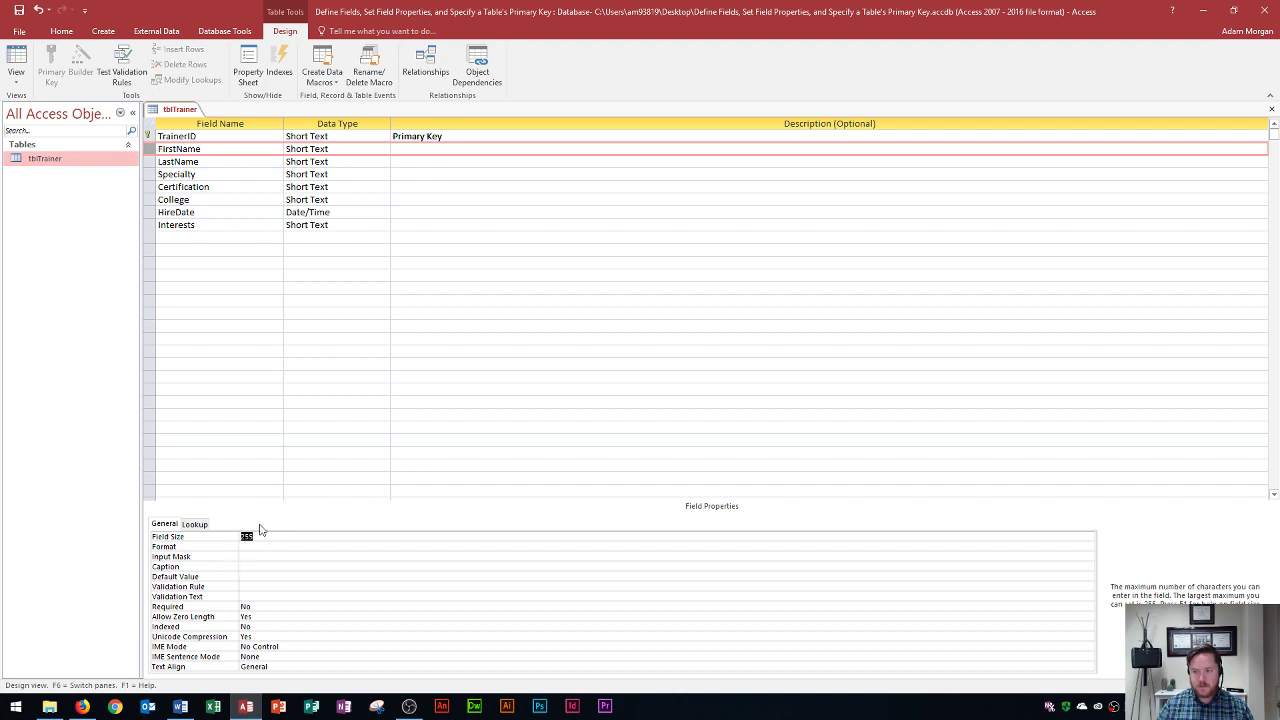
pyautogui.write('20')
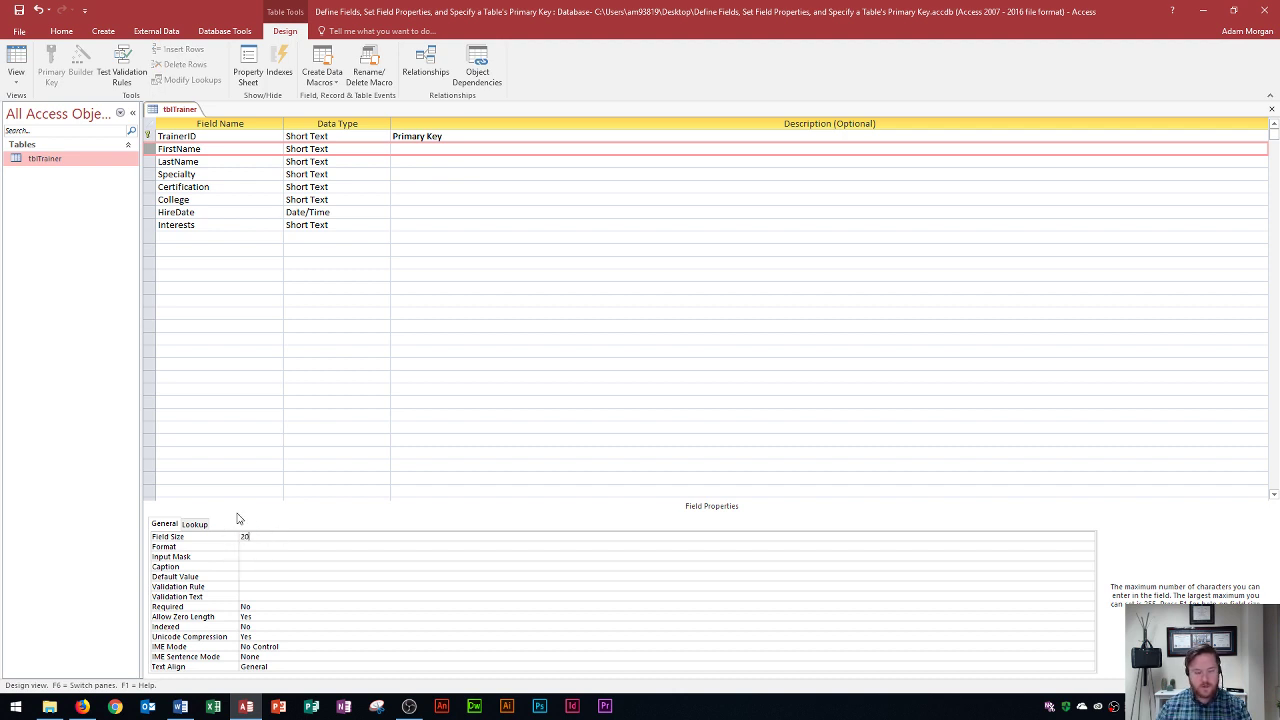
pyautogui.click(252, 567)
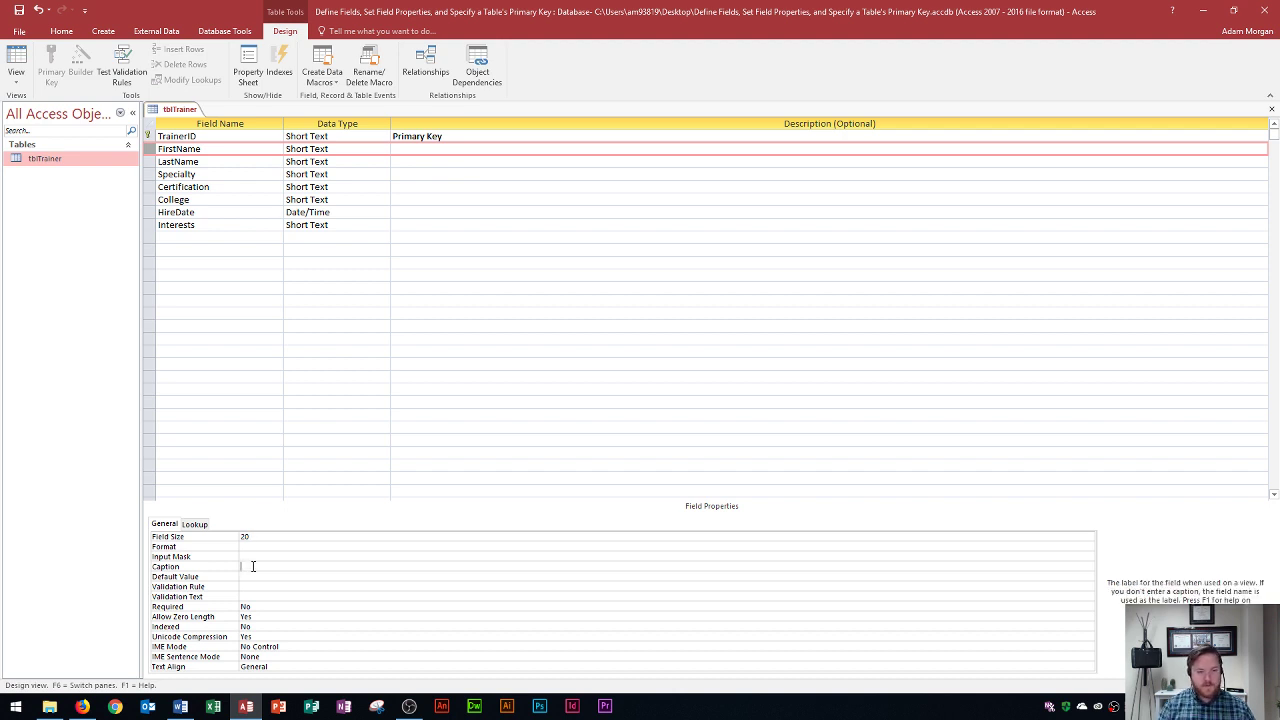
pyautogui.write('First Name')
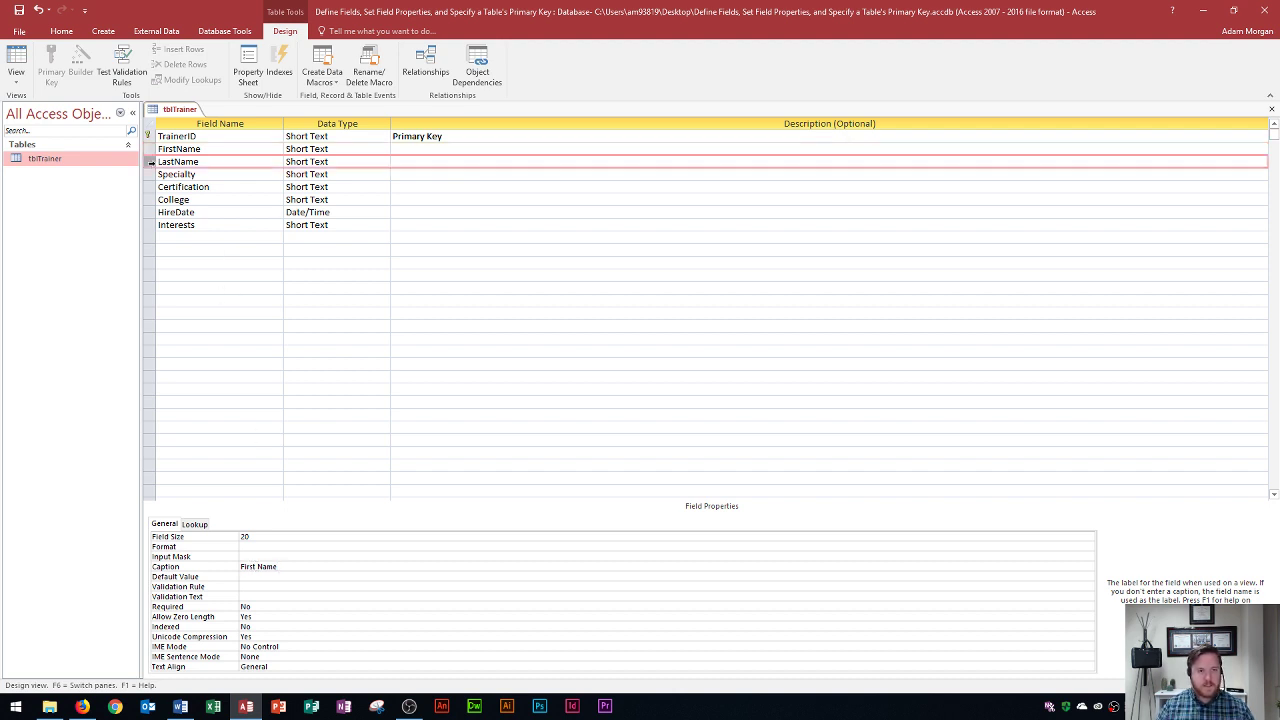
pyautogui.click(150, 162)
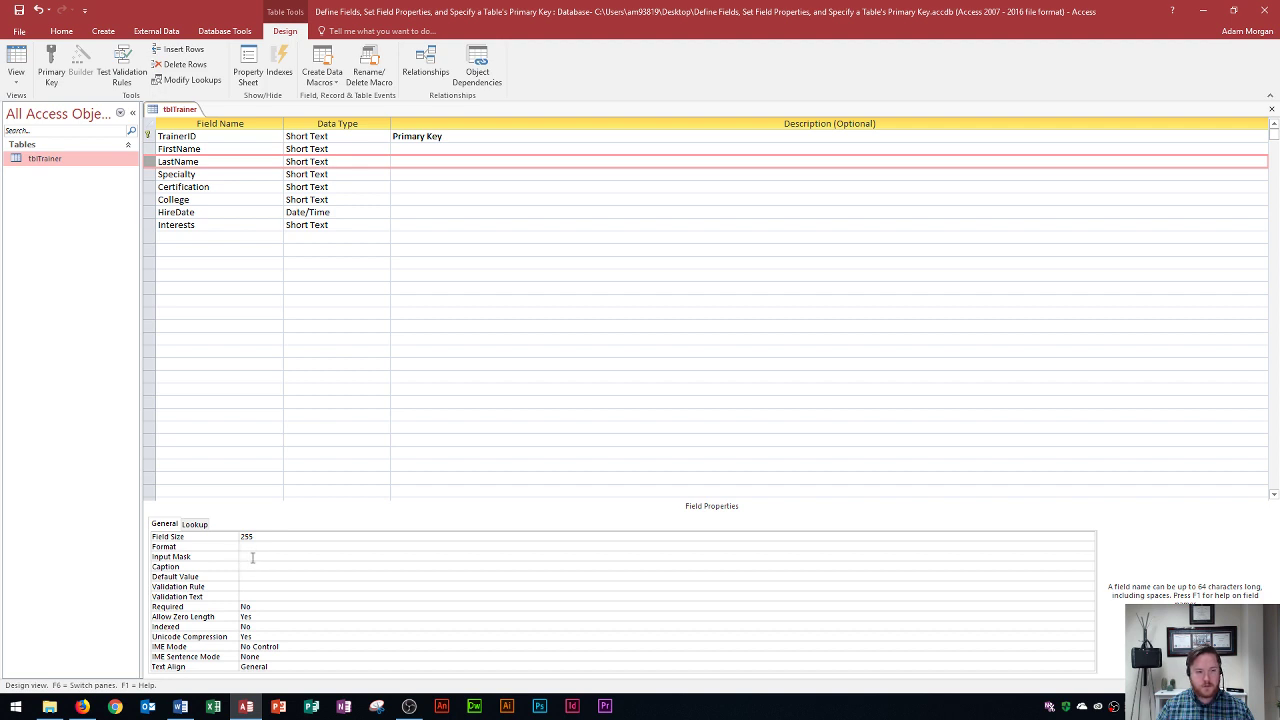
# - Set LastName's field size to 25 and its caption to 'Last Name'
pyautogui.click(207, 537)
pyautogui.write('25')
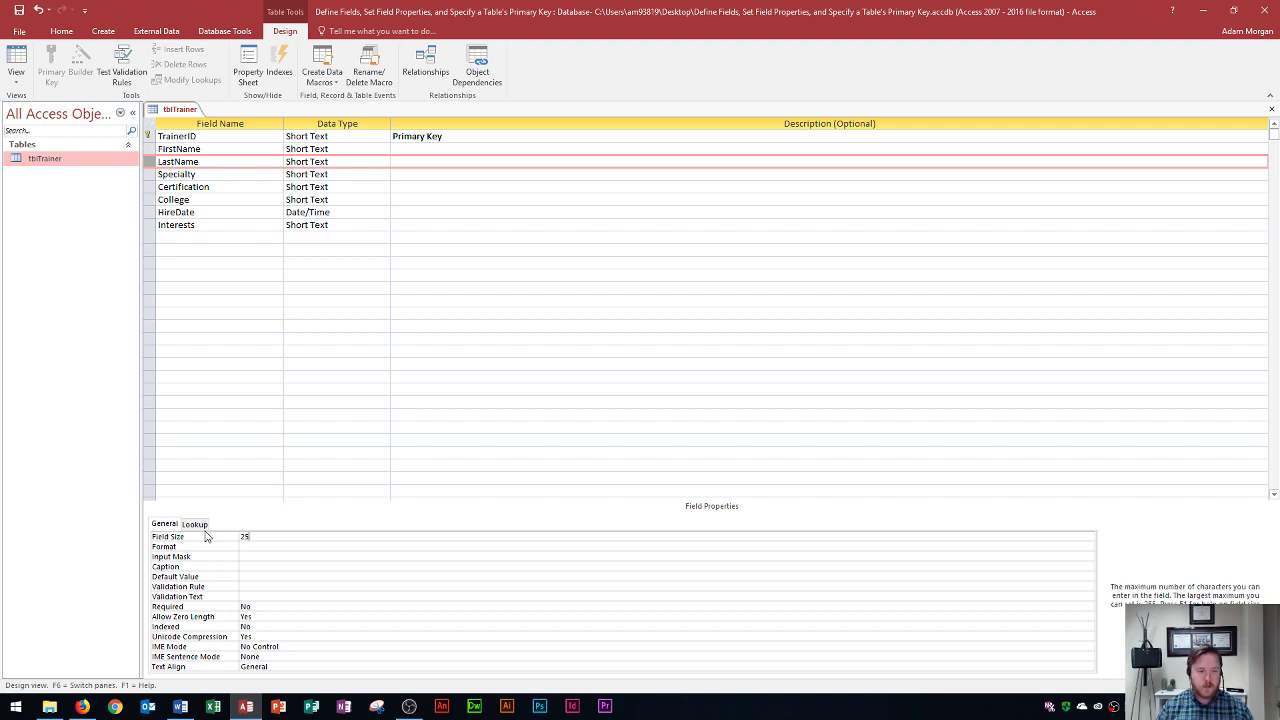
pyautogui.click(244, 566)
pyautogui.write('Last Name')
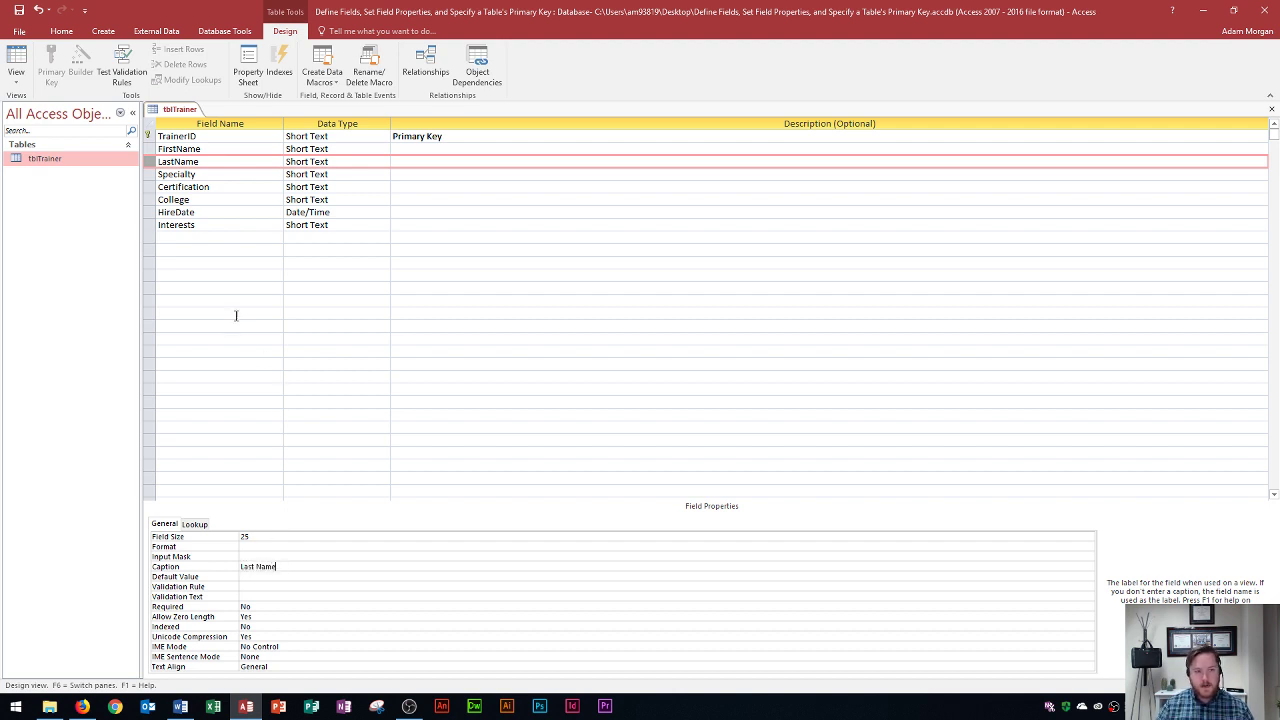
pyautogui.click(240, 227)
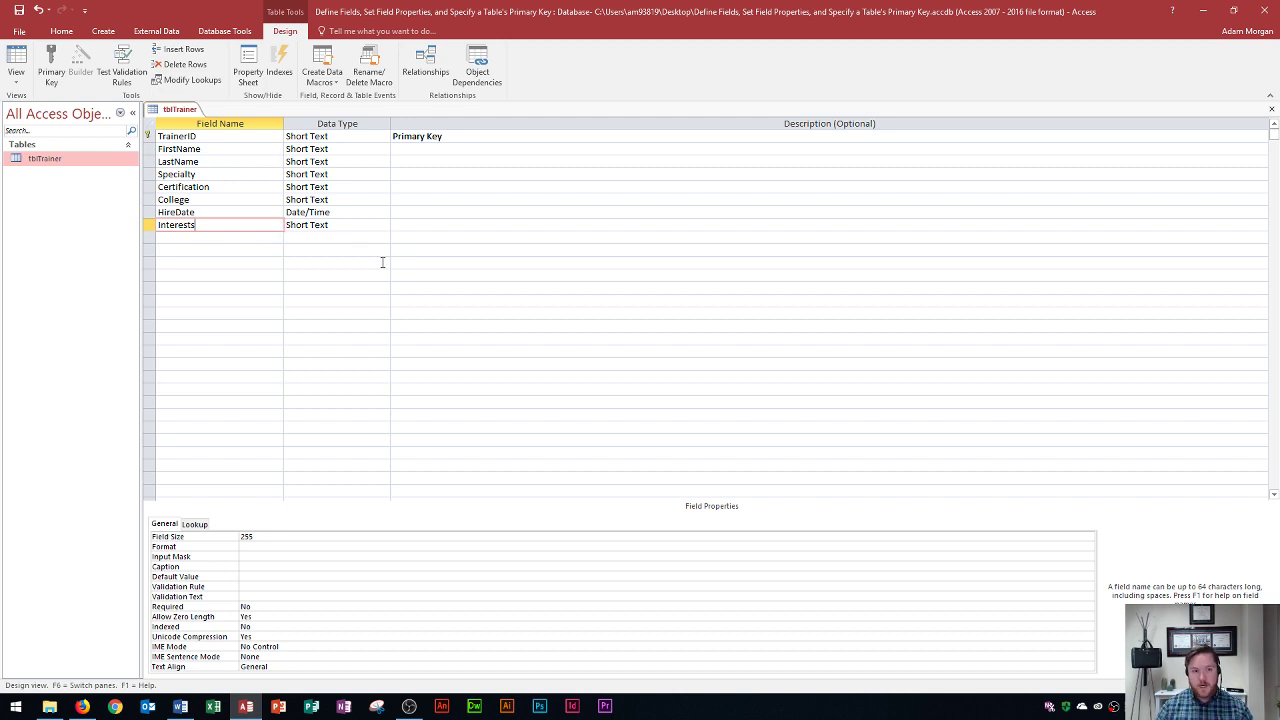
# - Change the Interests field's data type from Short Text to Long Text
pyautogui.click(353, 225)
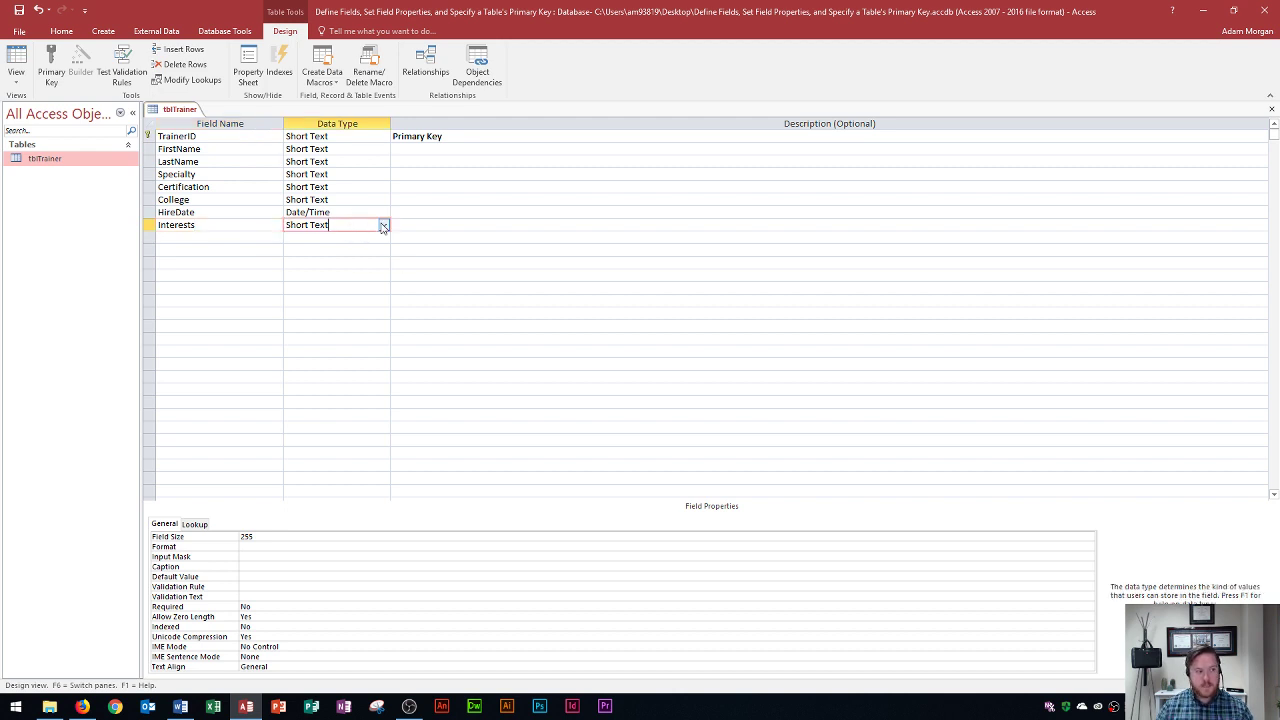
pyautogui.click(383, 226)
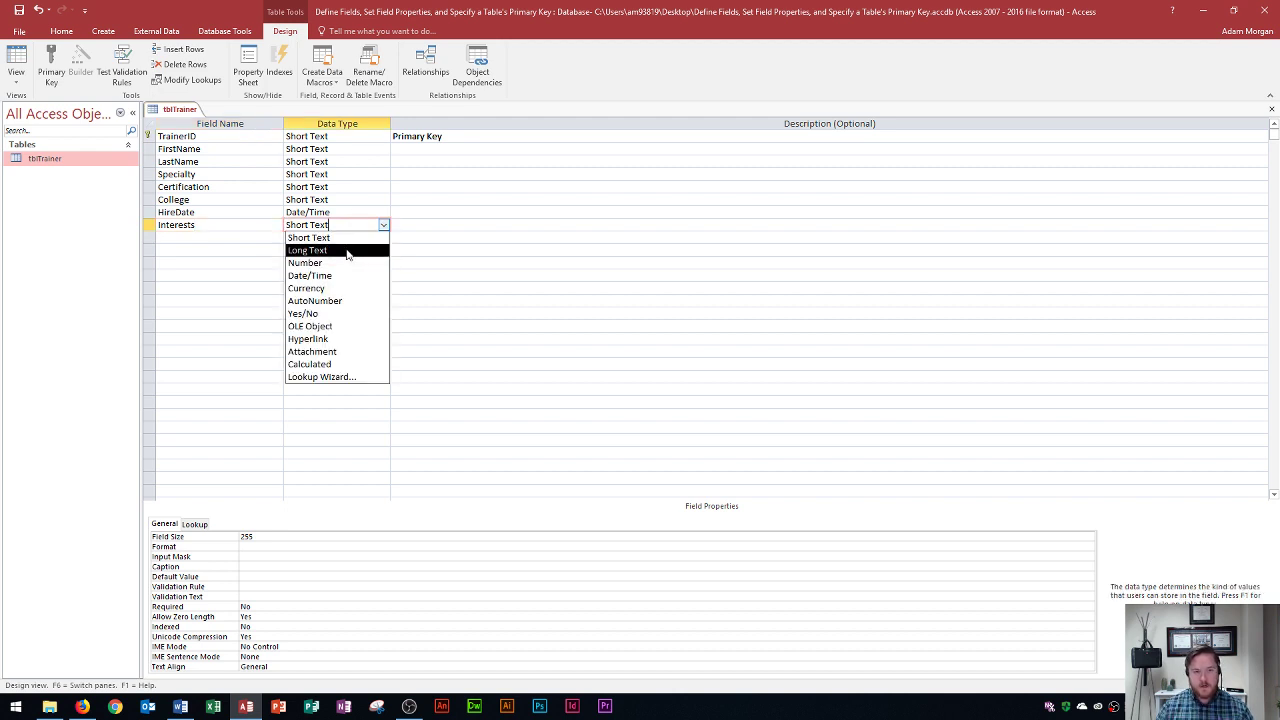
pyautogui.click(348, 249)
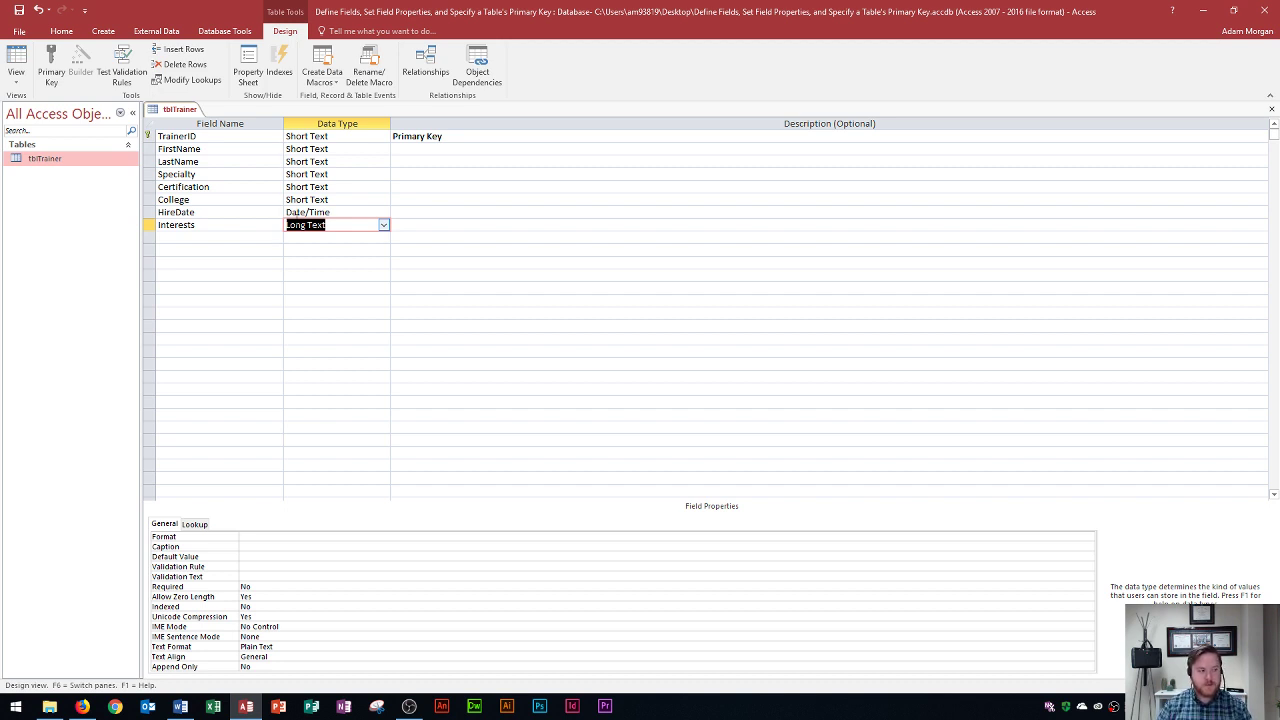
pyautogui.press('BackSpace')
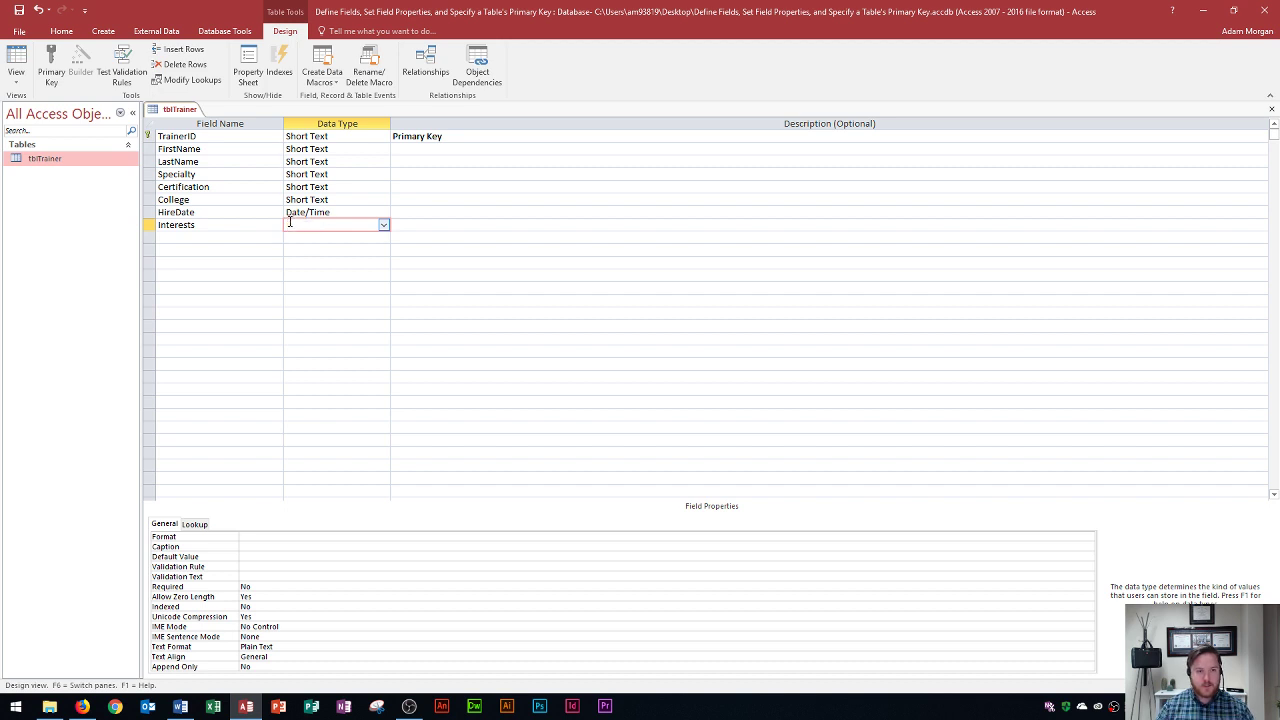
pyautogui.click(383, 225)
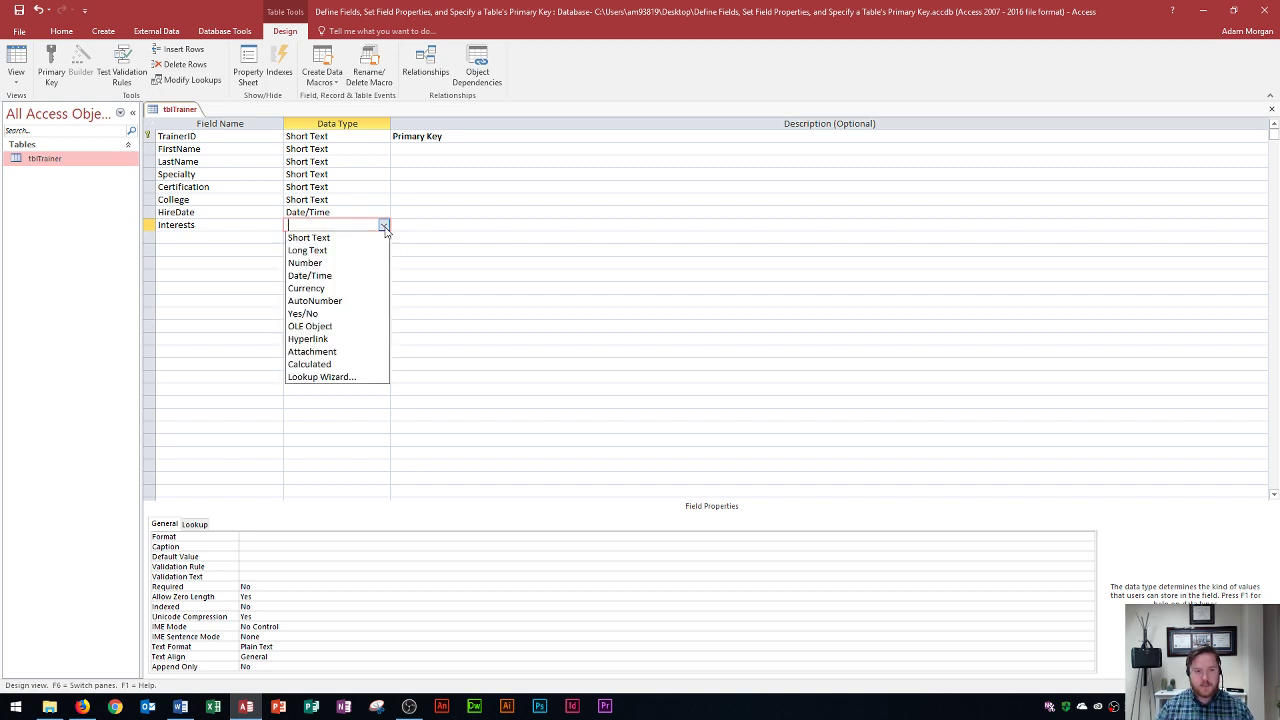
pyautogui.click(341, 251)
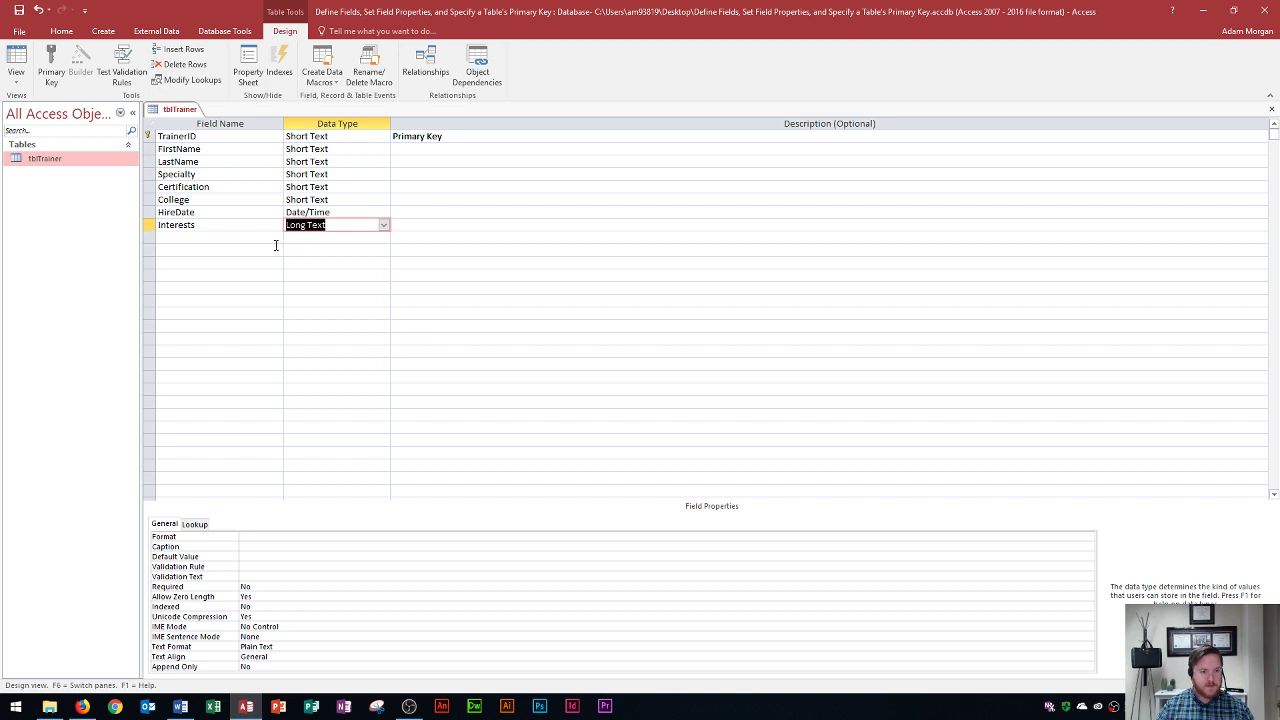
pyautogui.click(166, 238)
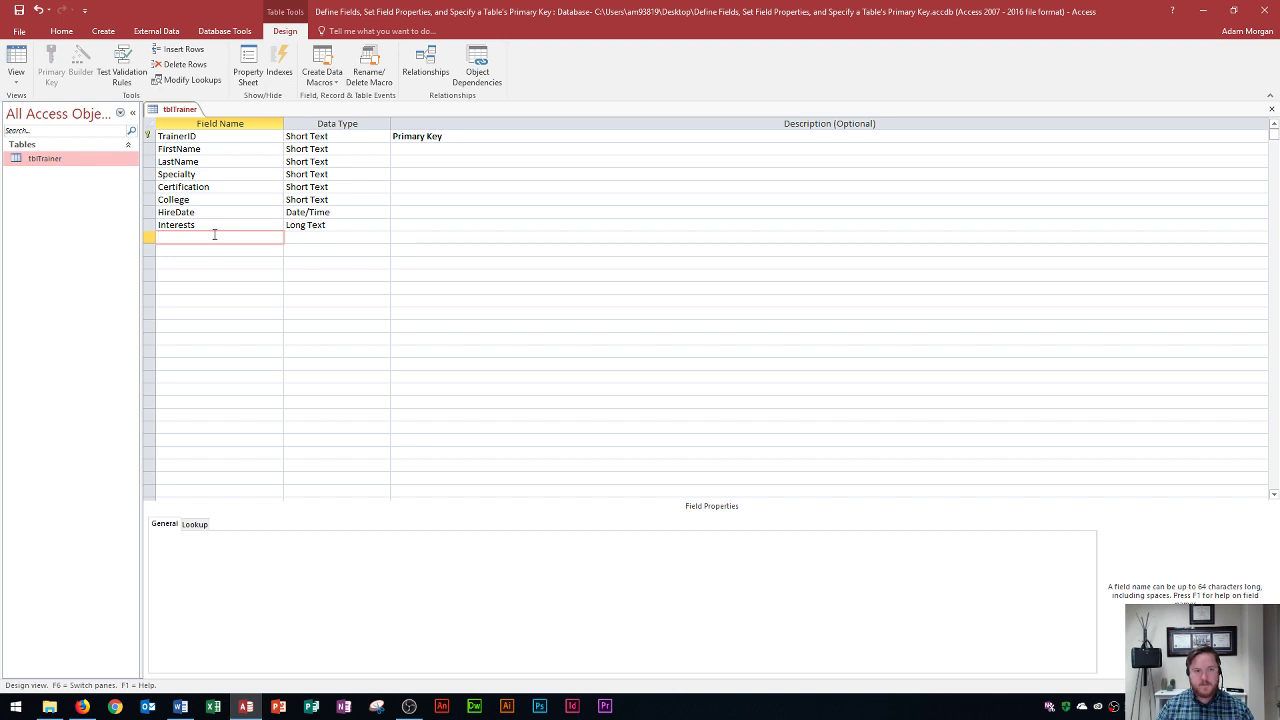
# - Save tblTrainer and accept the data-loss warning to open Datasheet View
pyautogui.click(16, 60)
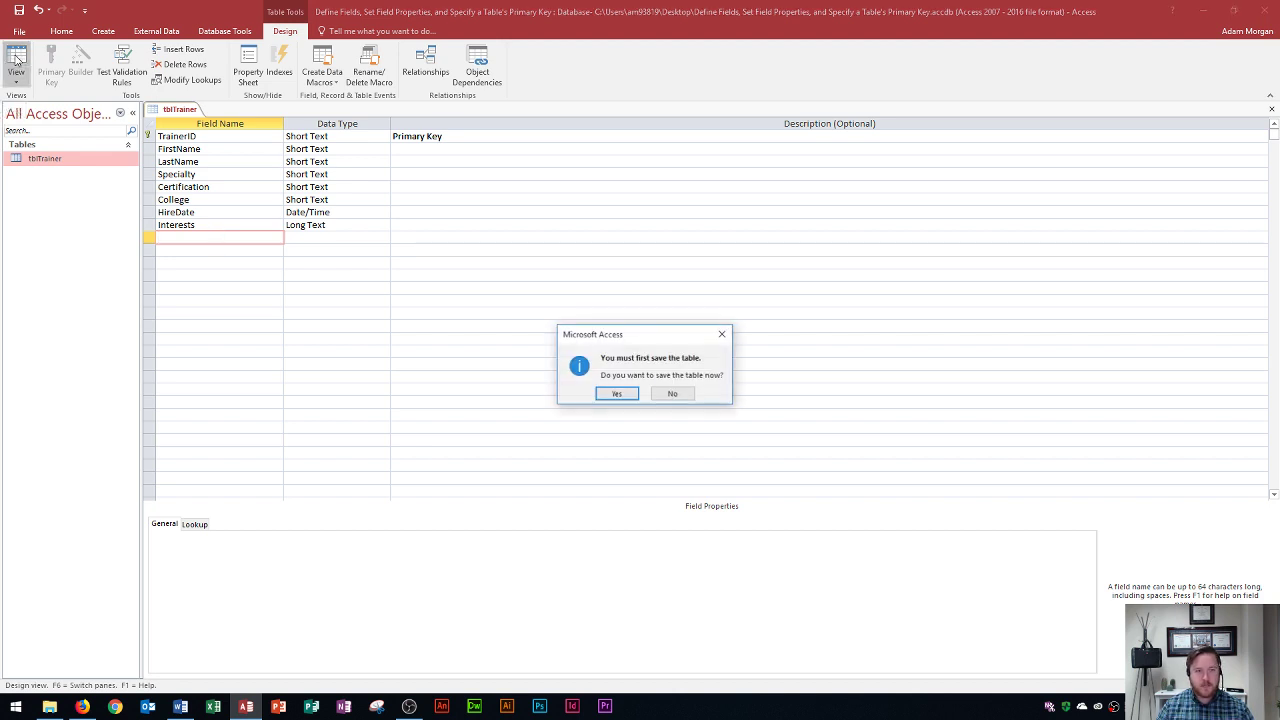
pyautogui.click(617, 395)
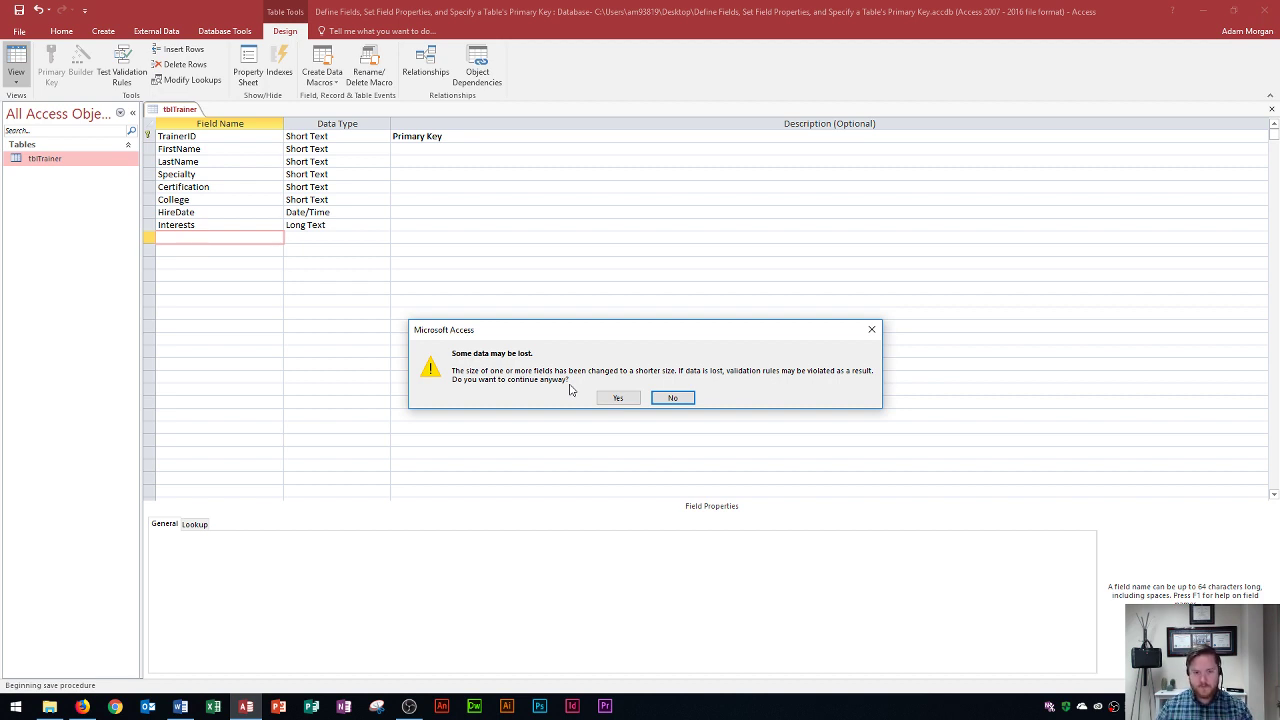
pyautogui.click(617, 398)
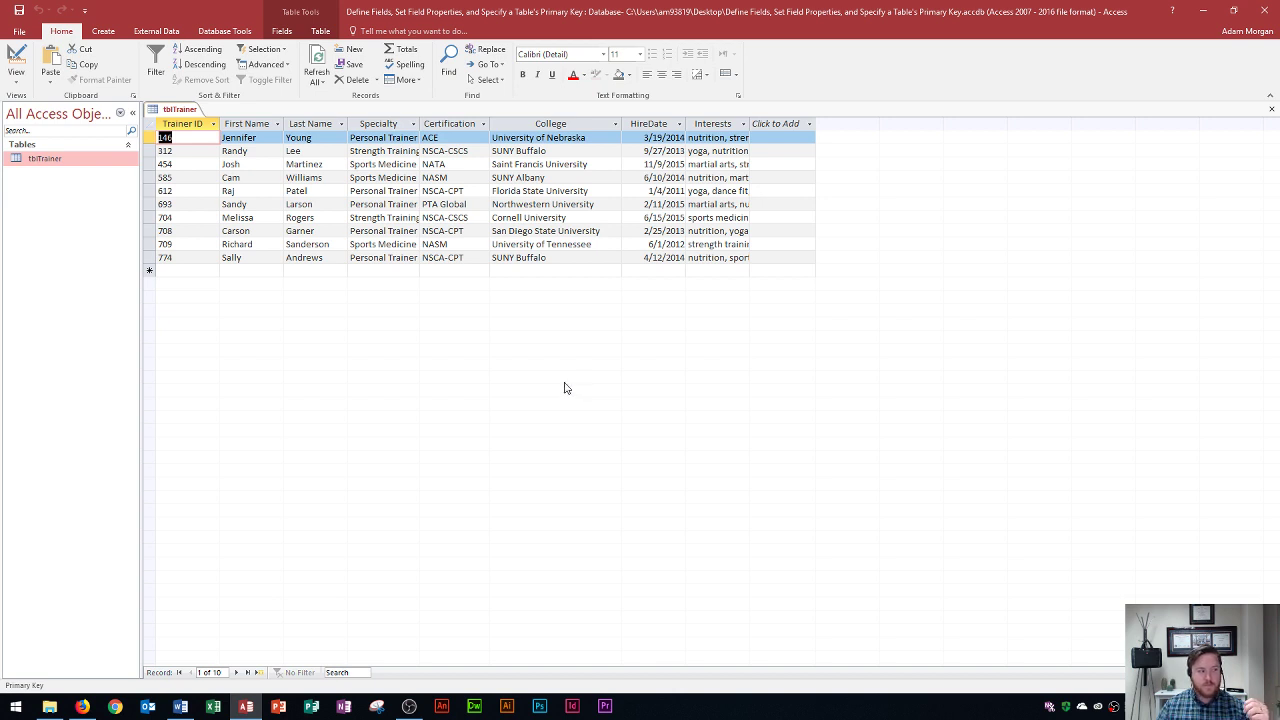
# - Add a new Yes/No field named Minors, then return to Design View
pyautogui.click(801, 125)
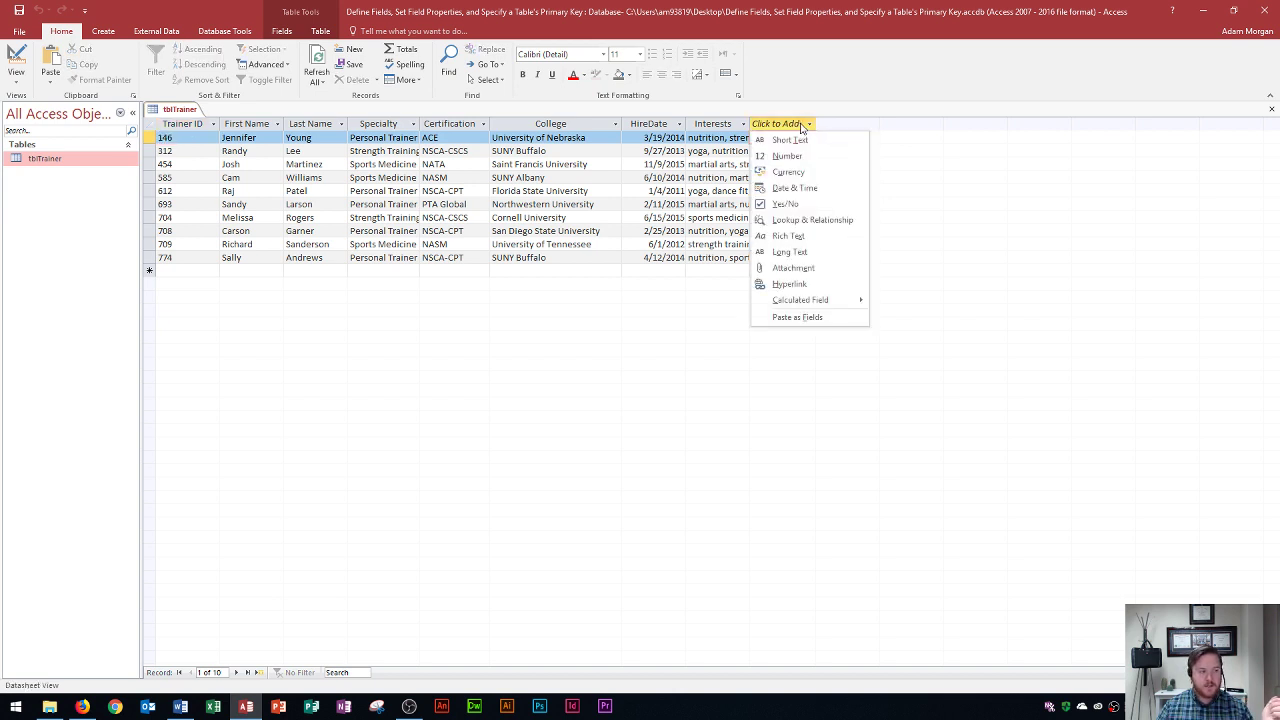
pyautogui.click(793, 205)
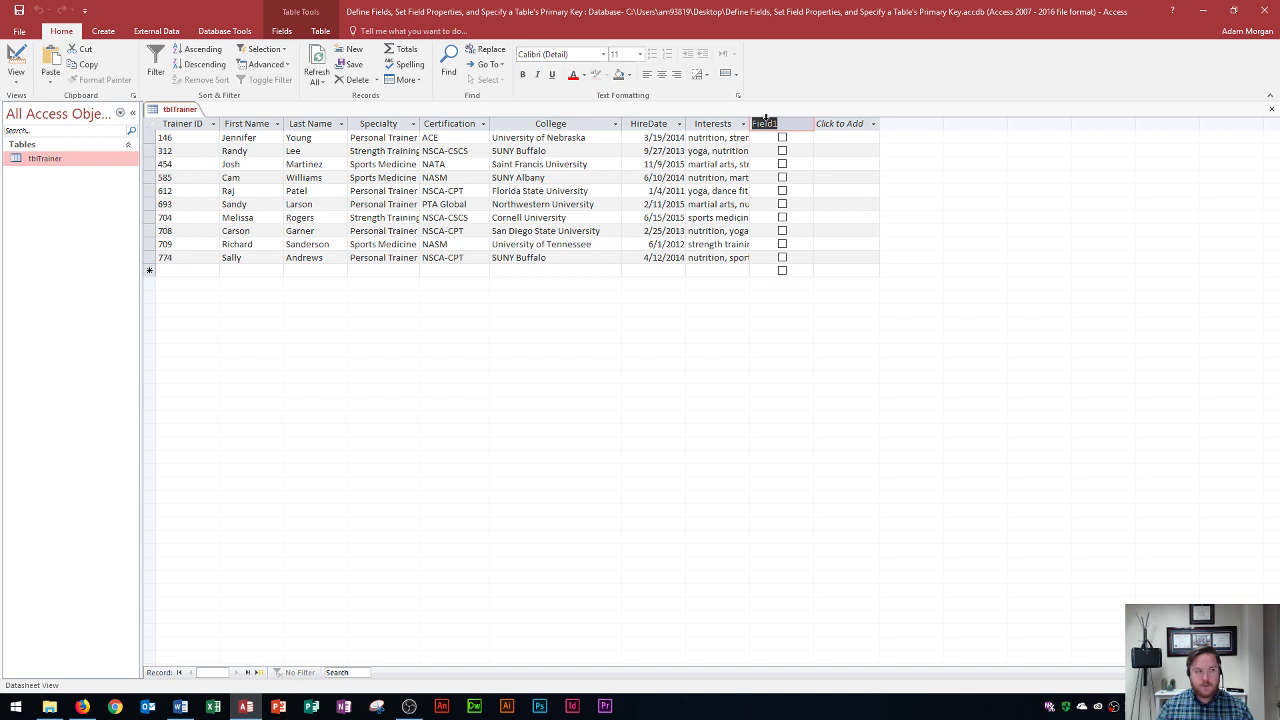
pyautogui.write('Minors')
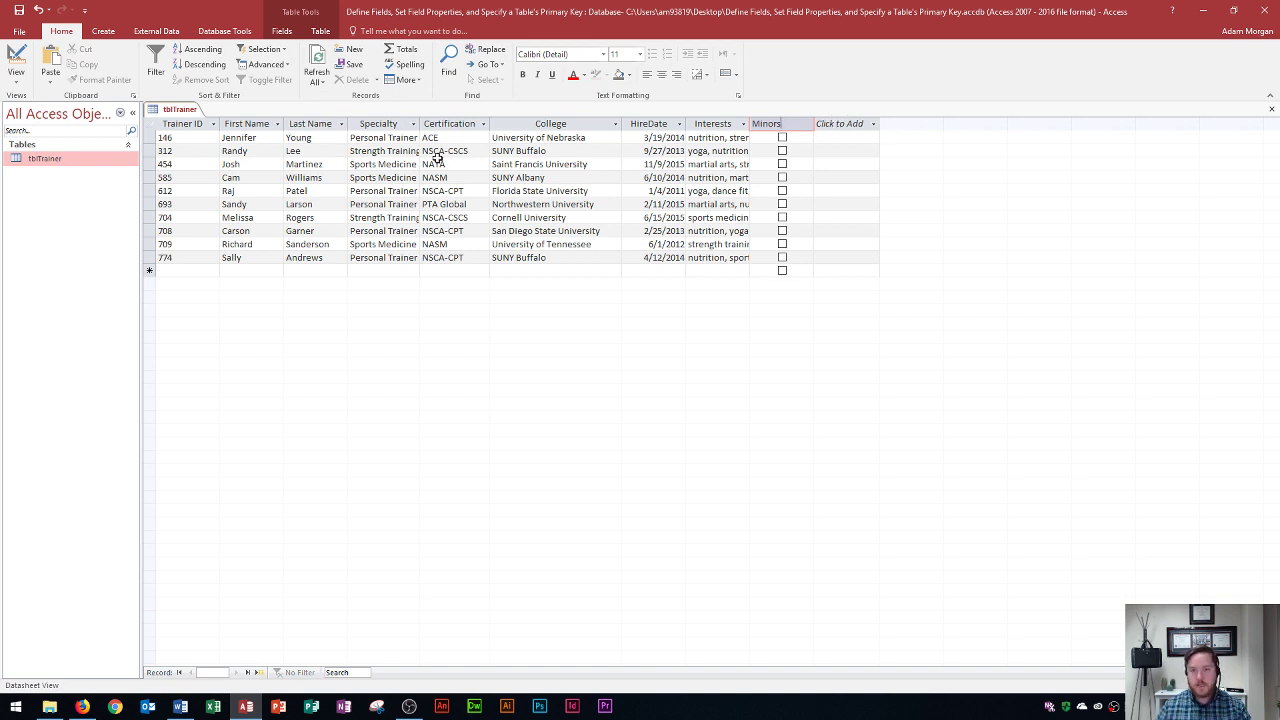
pyautogui.press('Return')
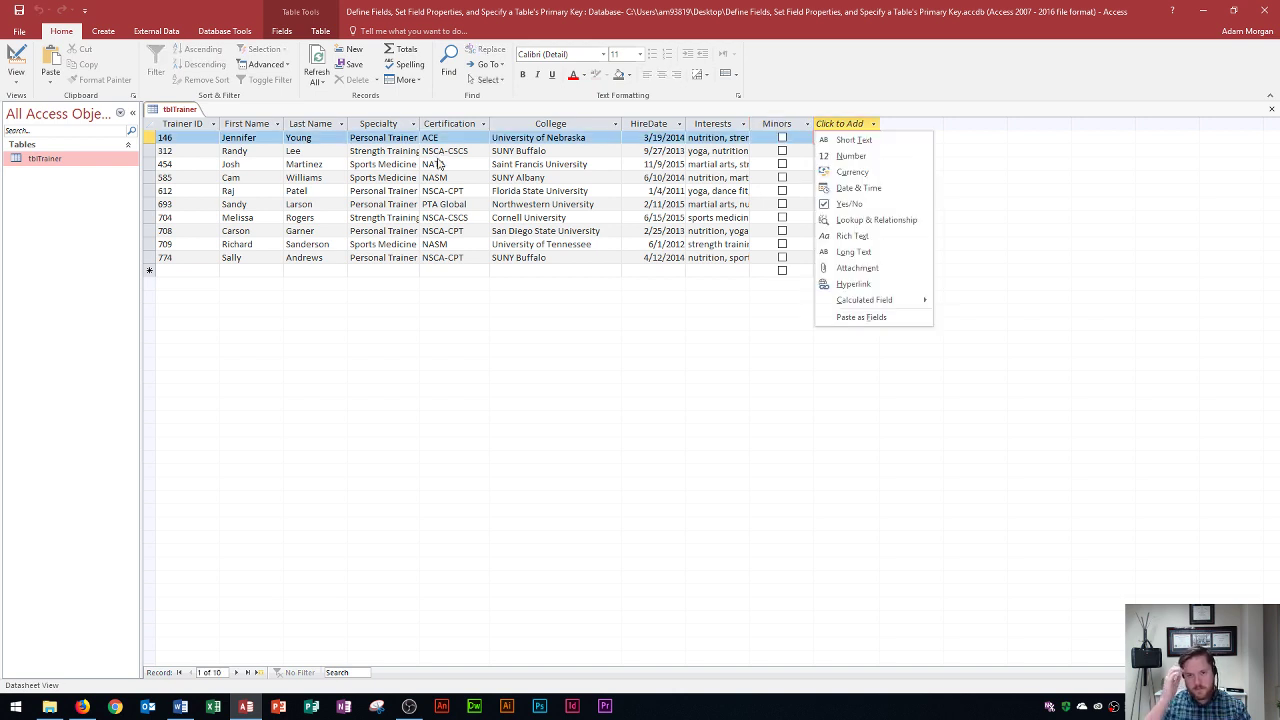
pyautogui.click(756, 297)
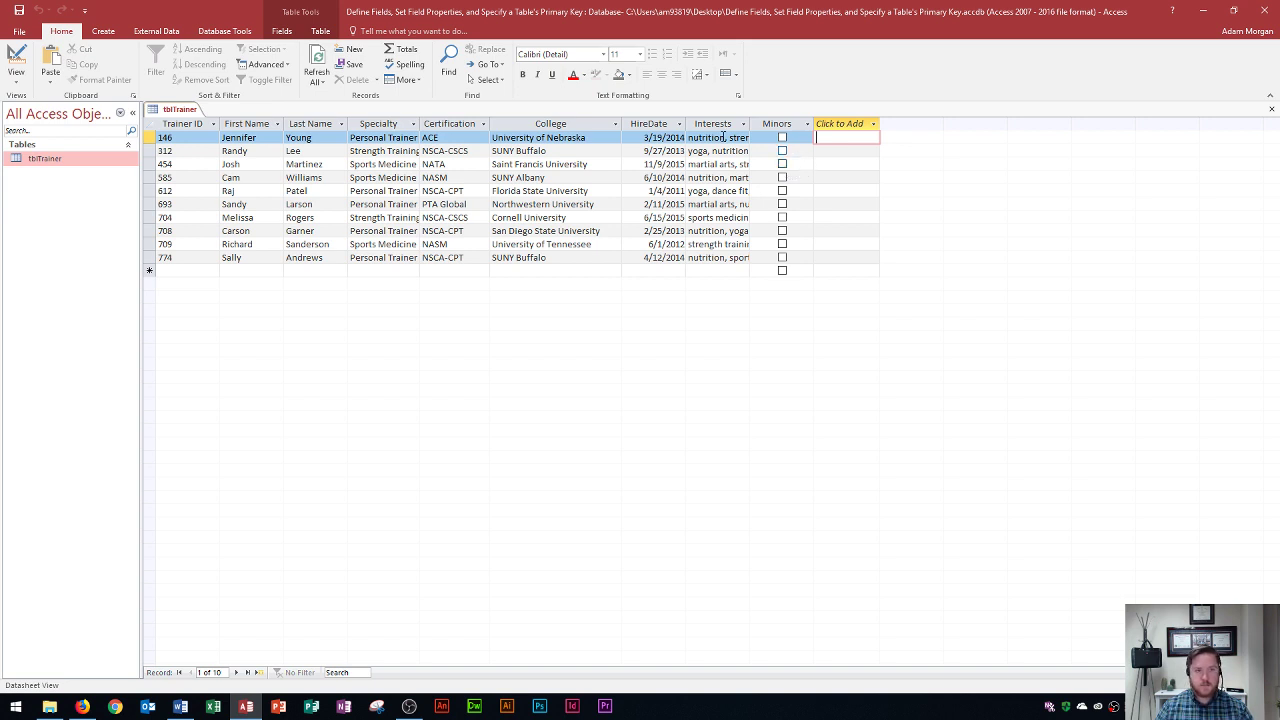
pyautogui.click(16, 62)
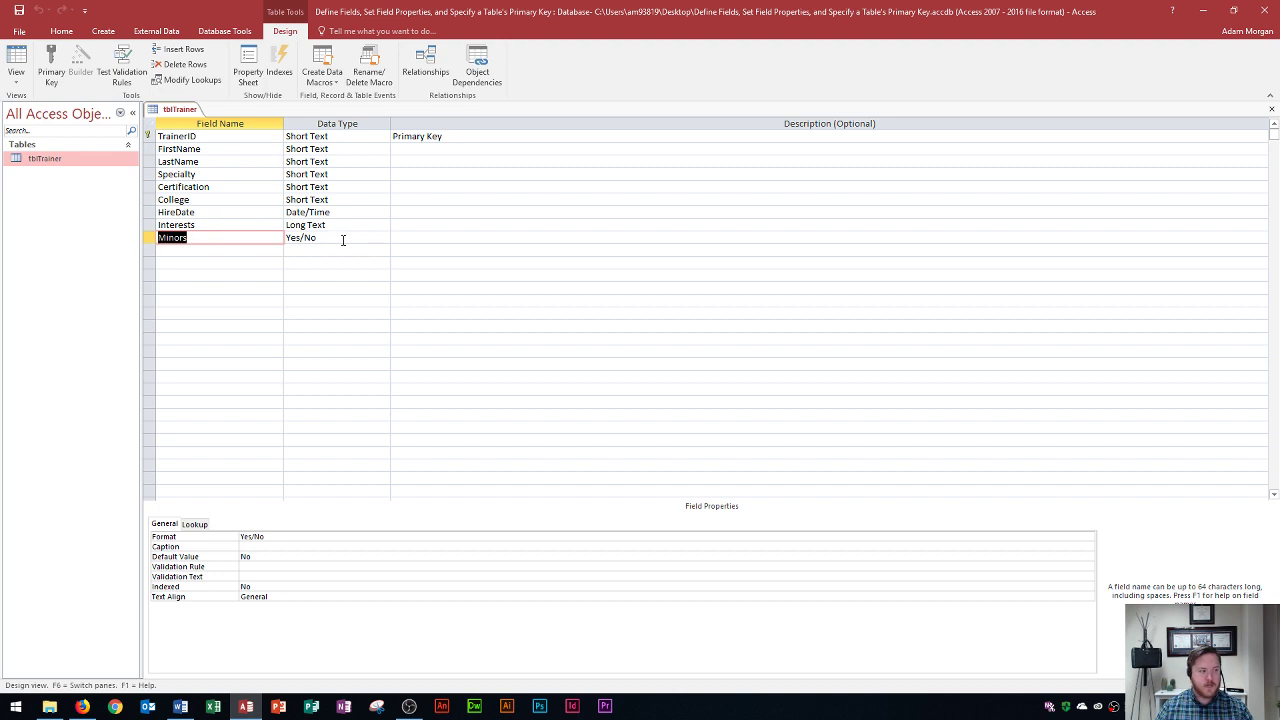
# - Keep Minors' Yes/No format and default No, and caption it 'Accepts Minors'
pyautogui.click(213, 240)
pyautogui.click(330, 238)
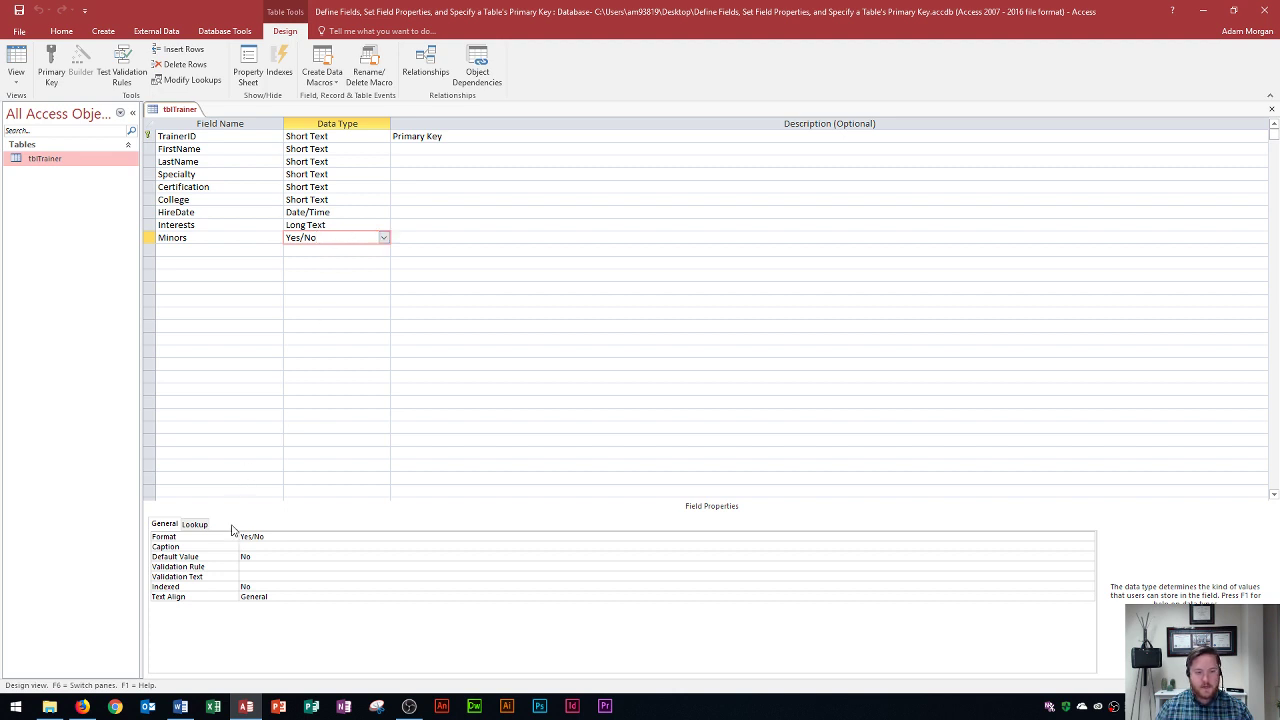
pyautogui.click(271, 539)
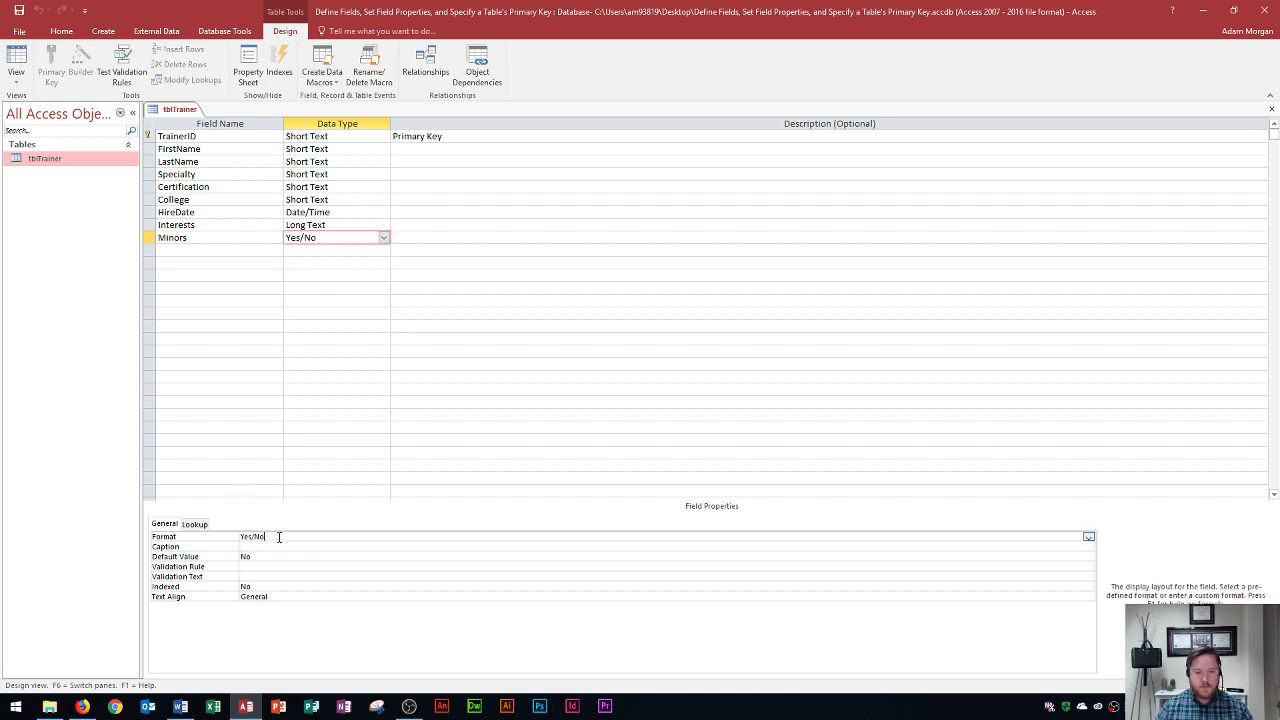
pyautogui.click(1088, 540)
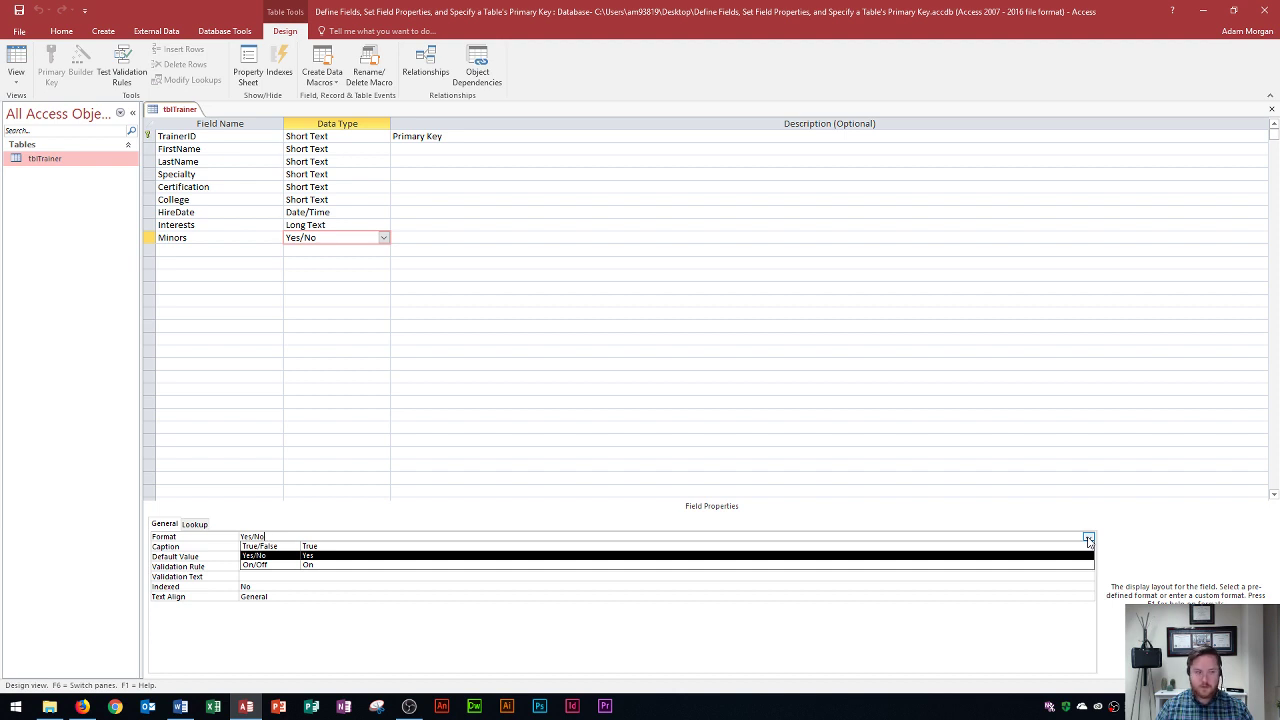
pyautogui.click(1088, 541)
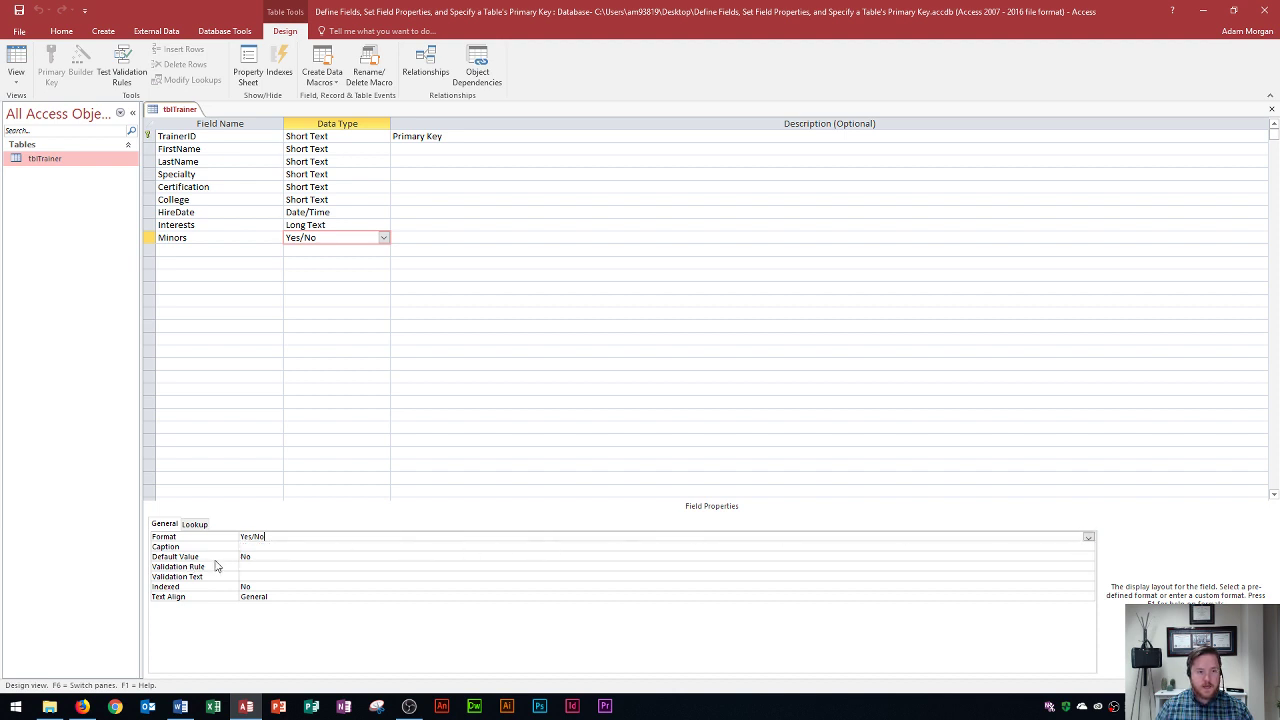
pyautogui.click(285, 559)
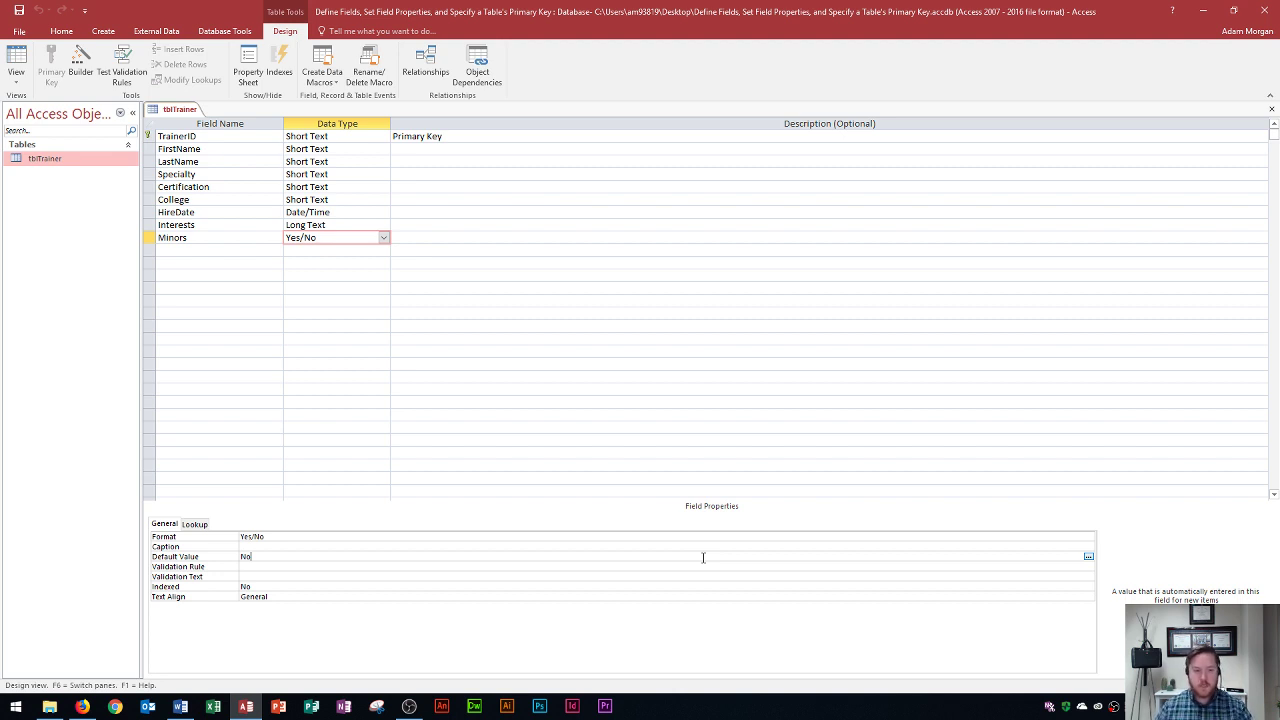
pyautogui.click(270, 546)
pyautogui.write('A')
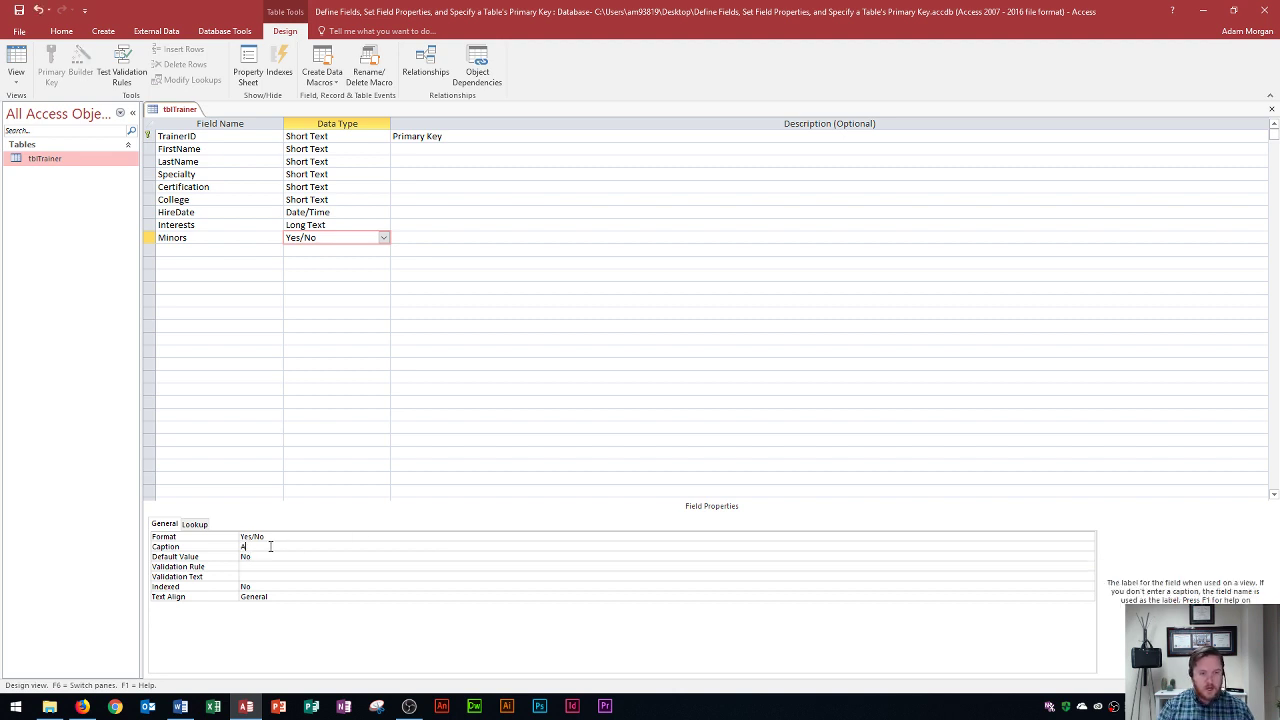
pyautogui.write('ccepts Minors')
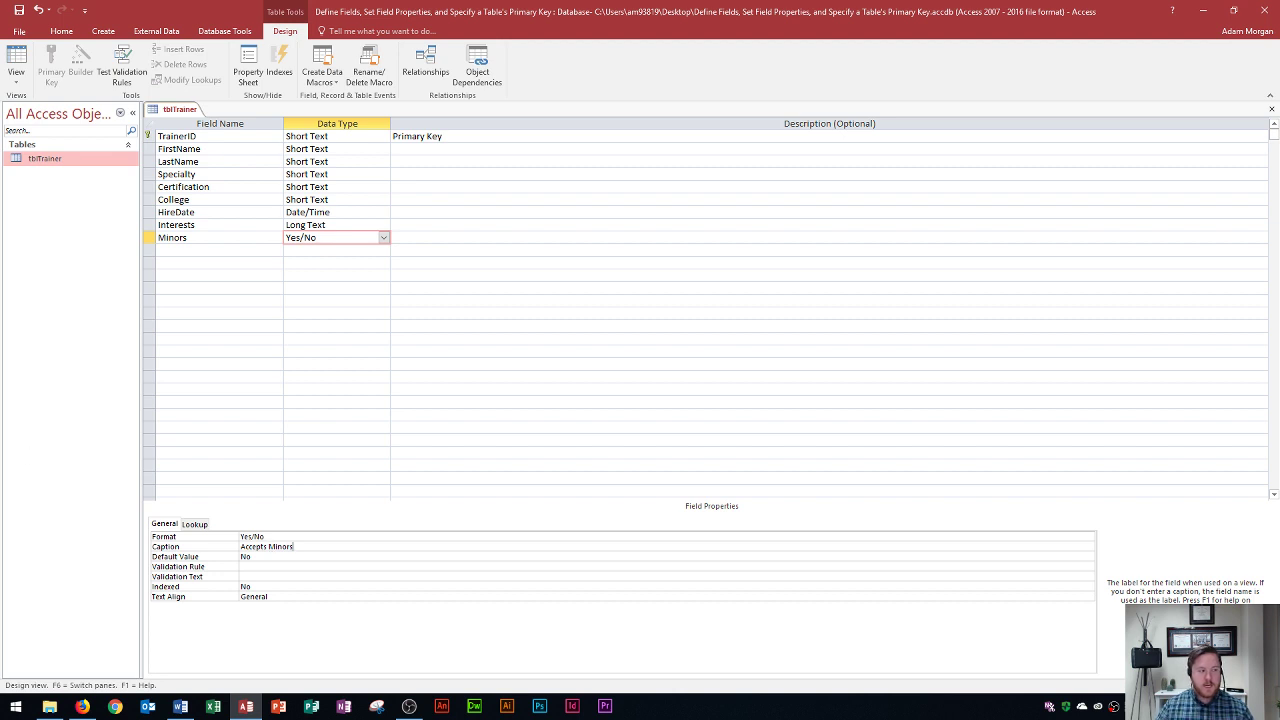
pyautogui.hotkey('alt', 'Tab')
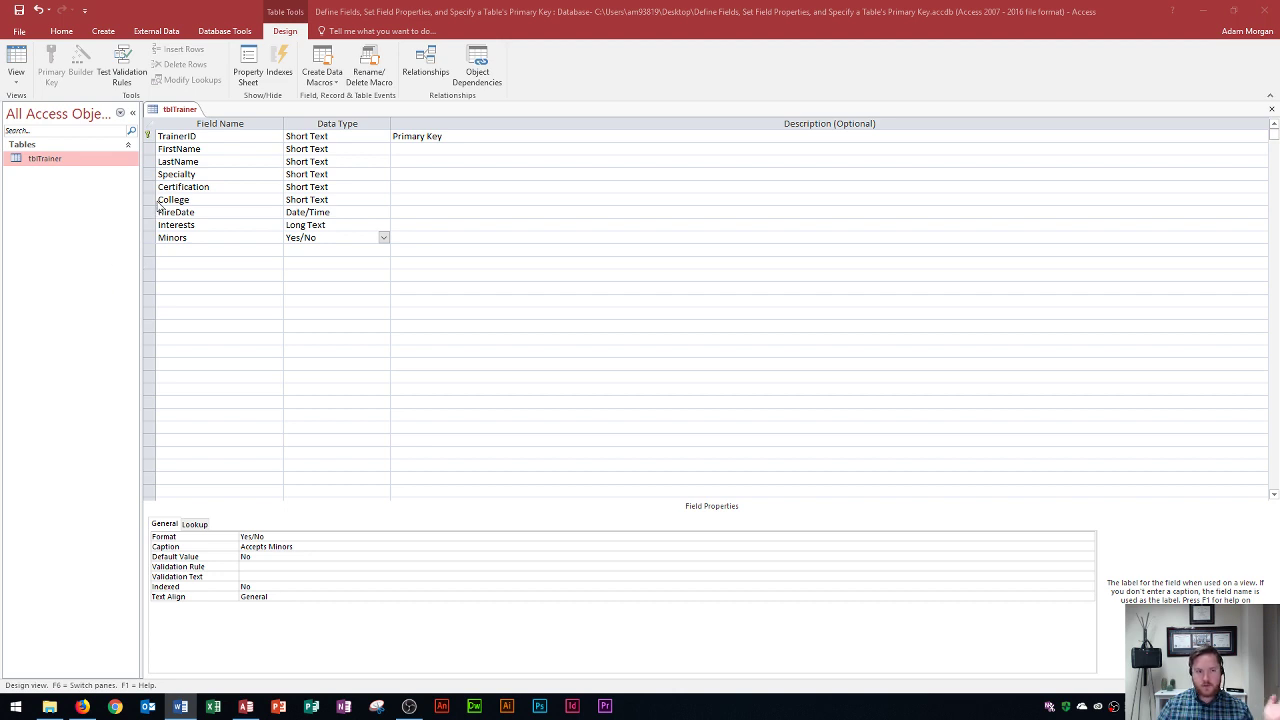
# - Save tblTrainer, select the College column in Datasheet View, then return to Design View
pyautogui.click(16, 62)
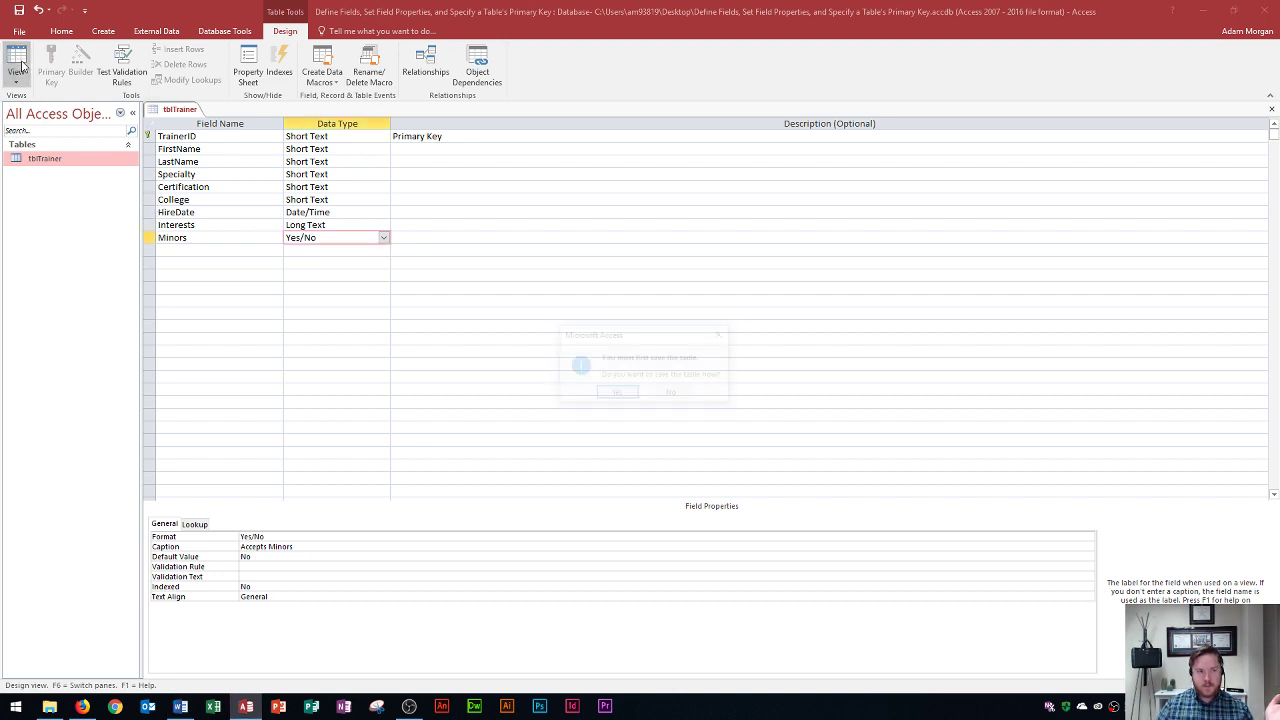
pyautogui.click(618, 394)
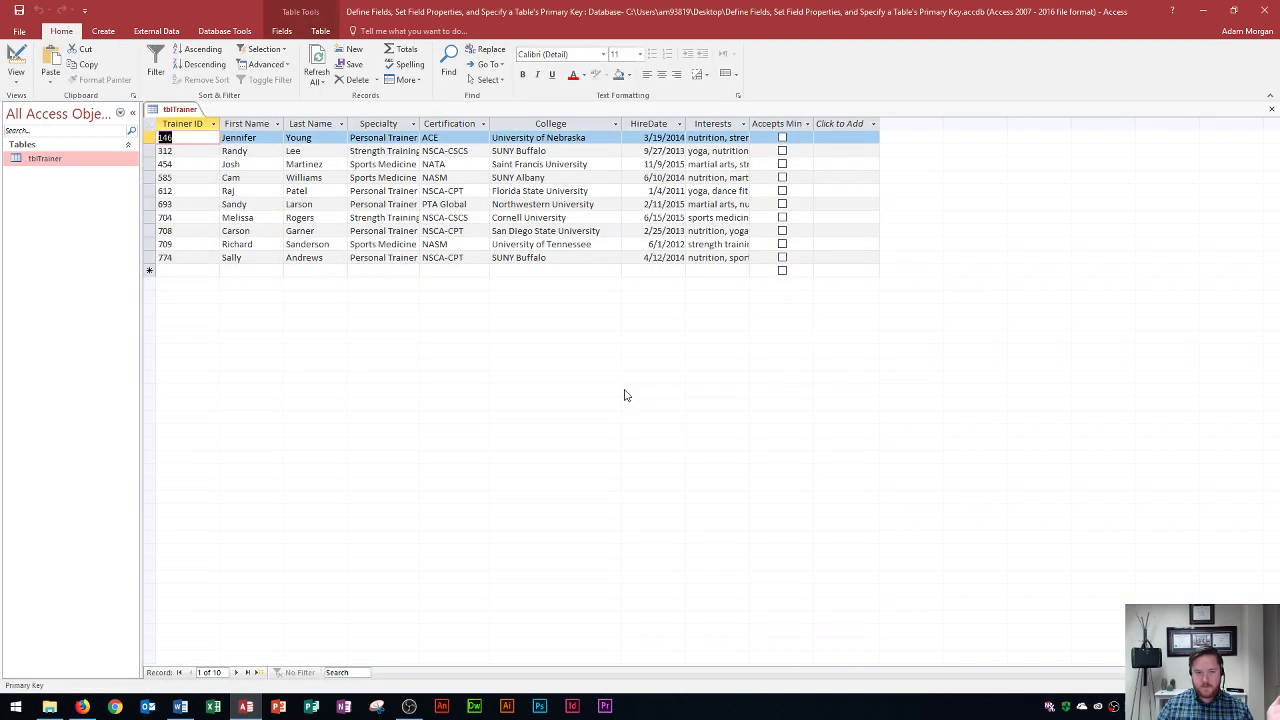
pyautogui.click(538, 124)
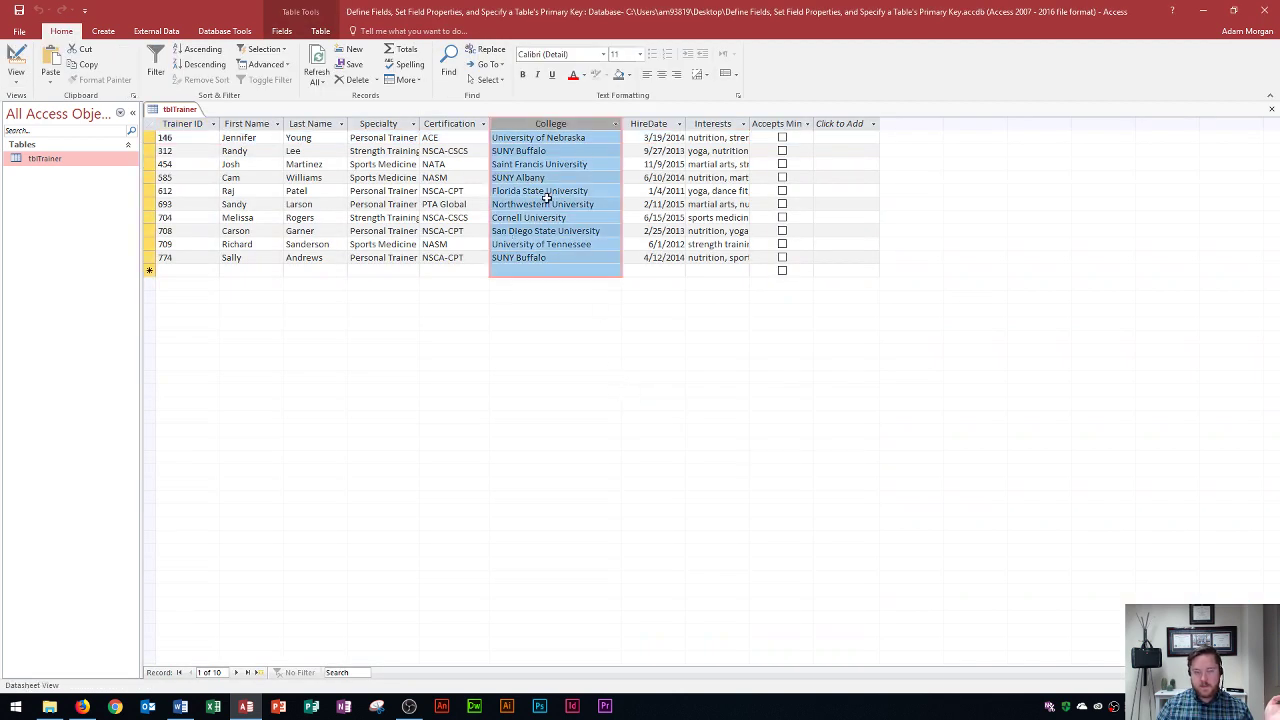
pyautogui.click(17, 60)
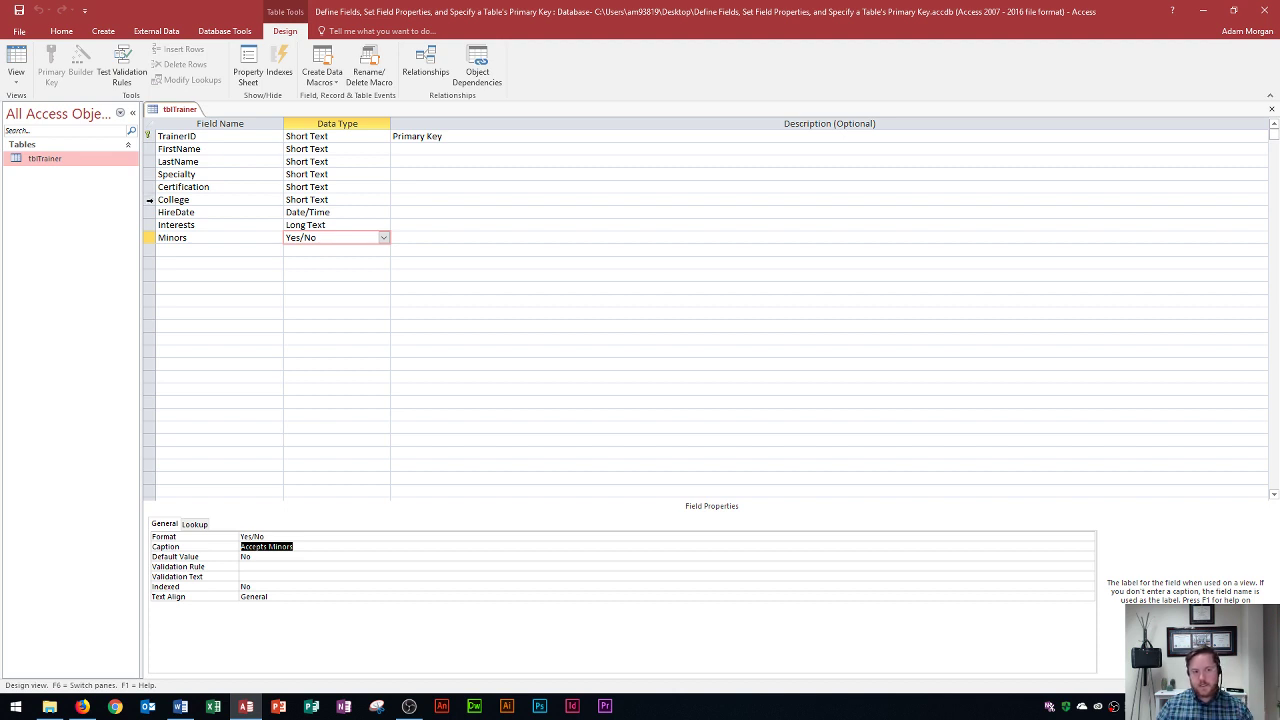
# - Delete the College row from tblTrainer's design, confirm the deletion, and switch back to Datasheet view
pyautogui.click(149, 200)
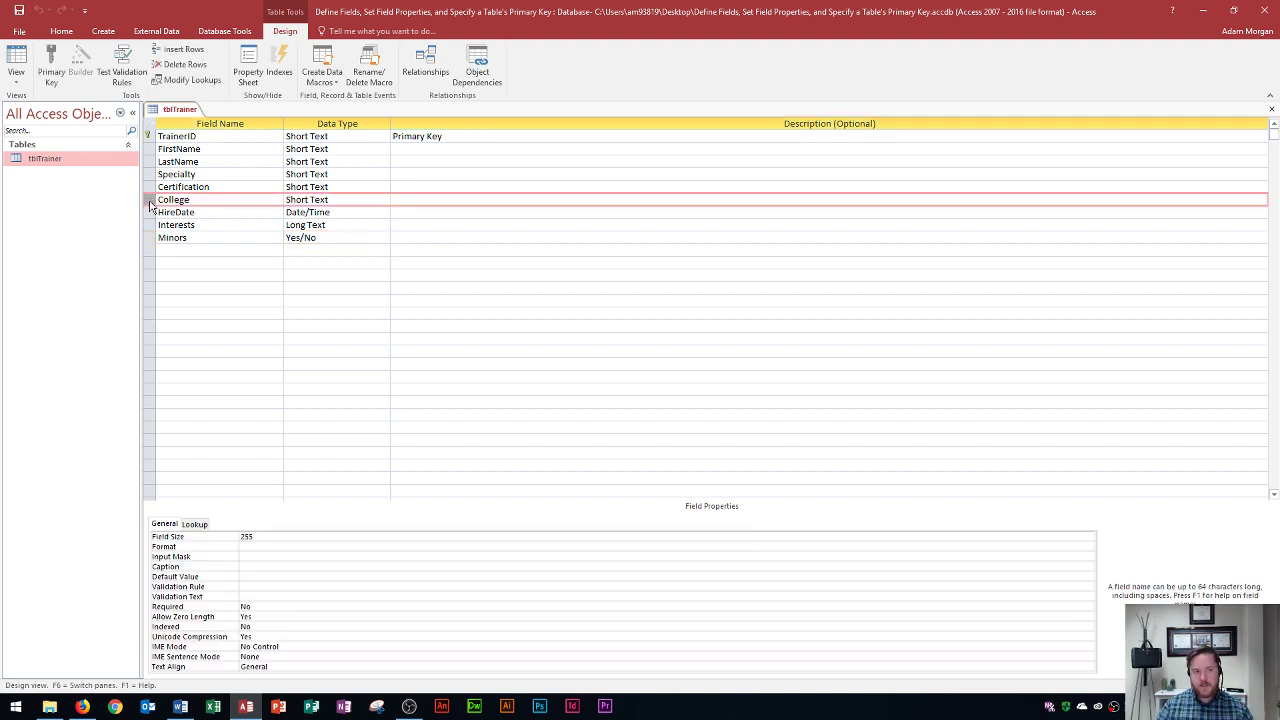
pyautogui.rightClick(151, 205)
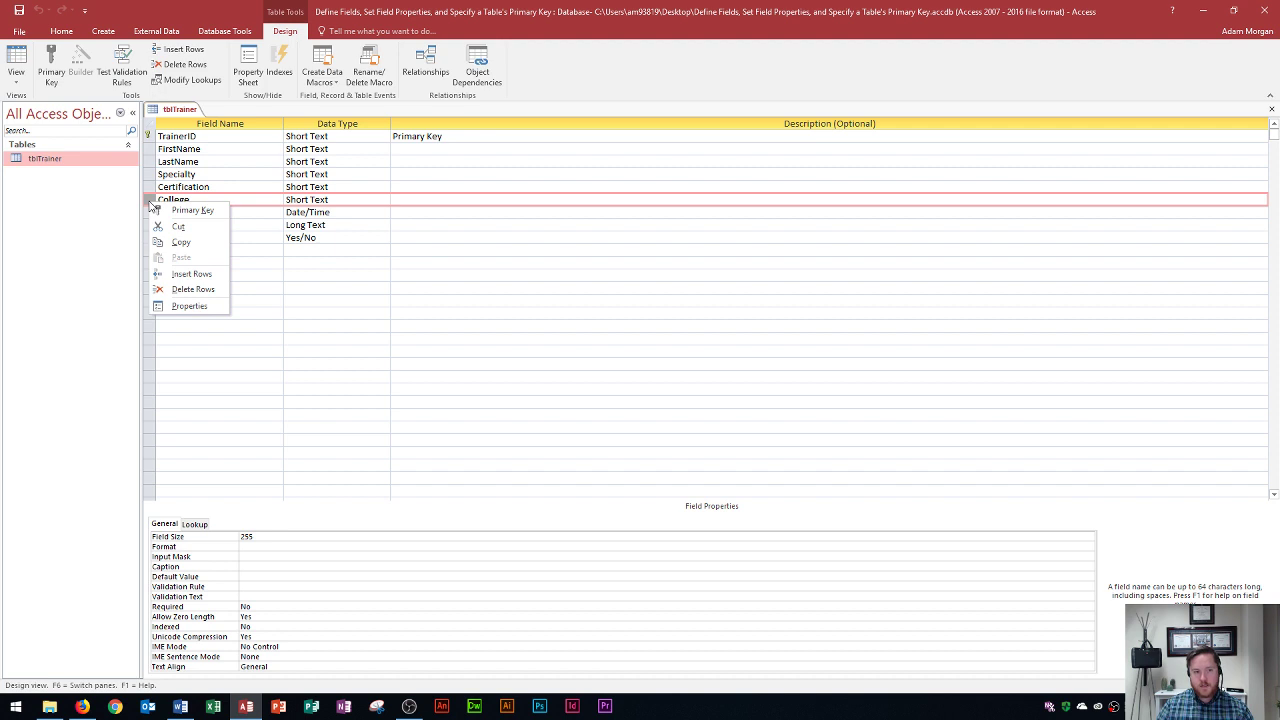
pyautogui.click(193, 289)
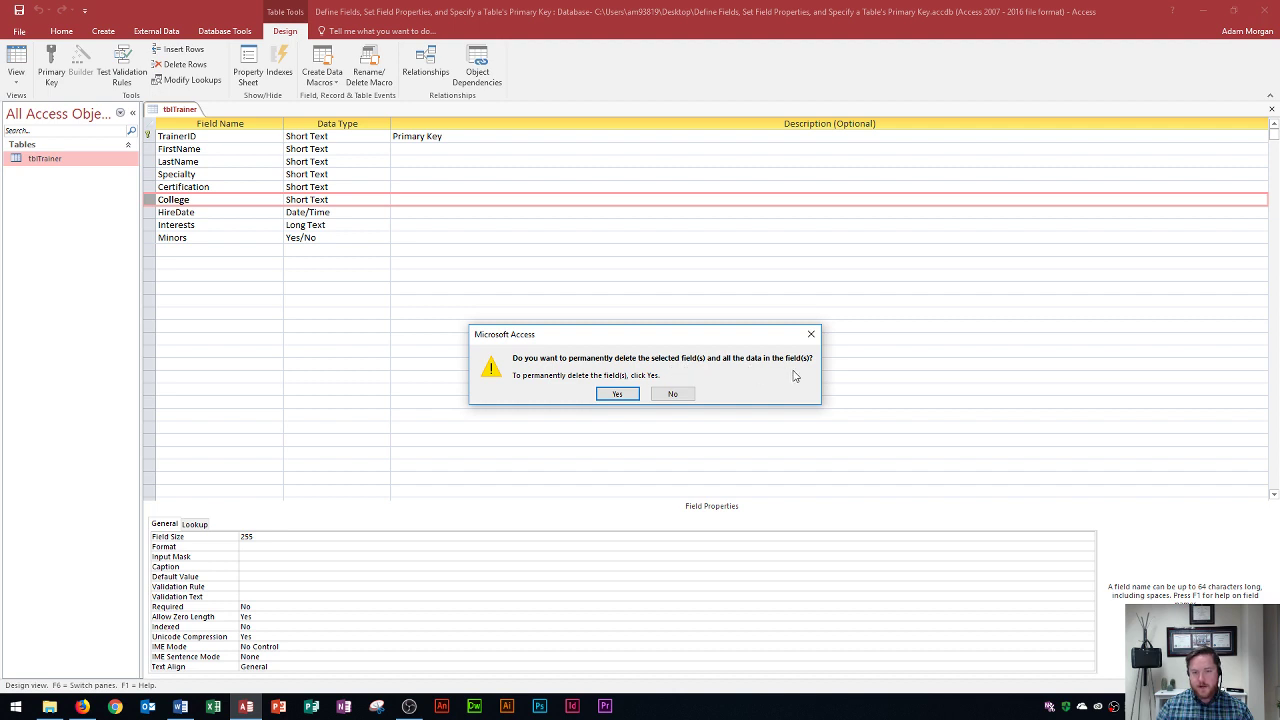
pyautogui.click(620, 394)
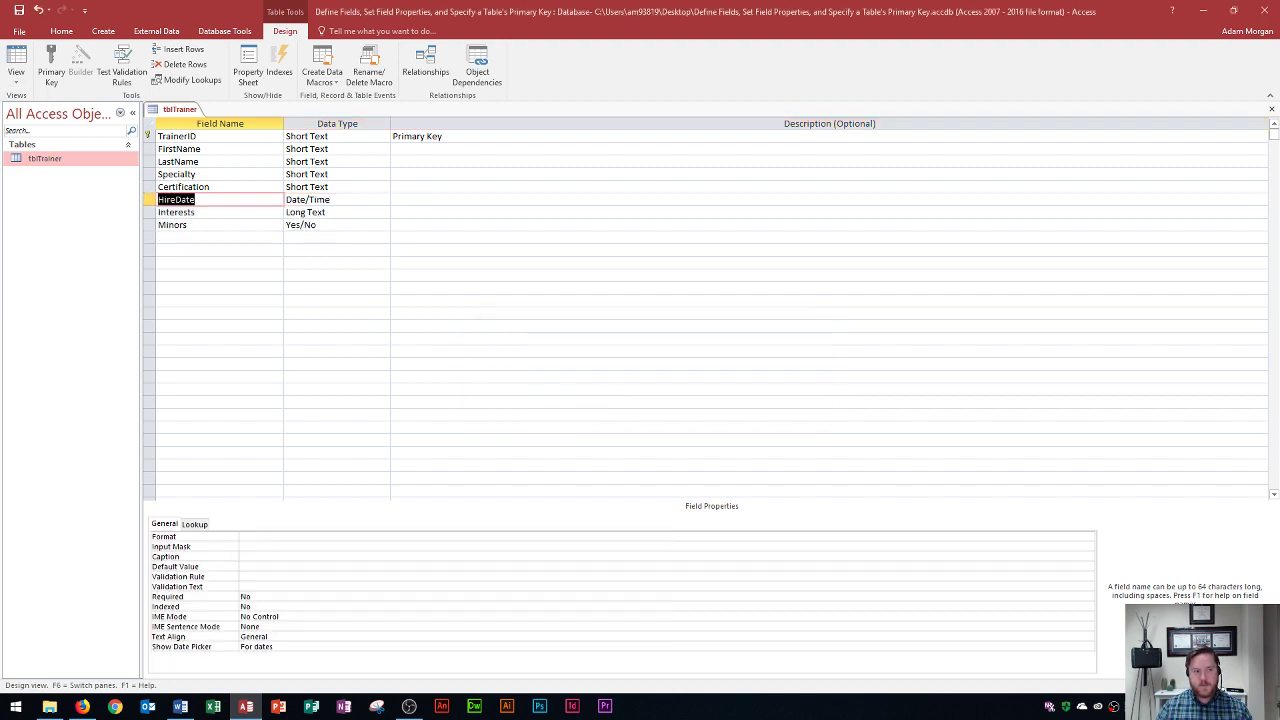
pyautogui.click(17, 62)
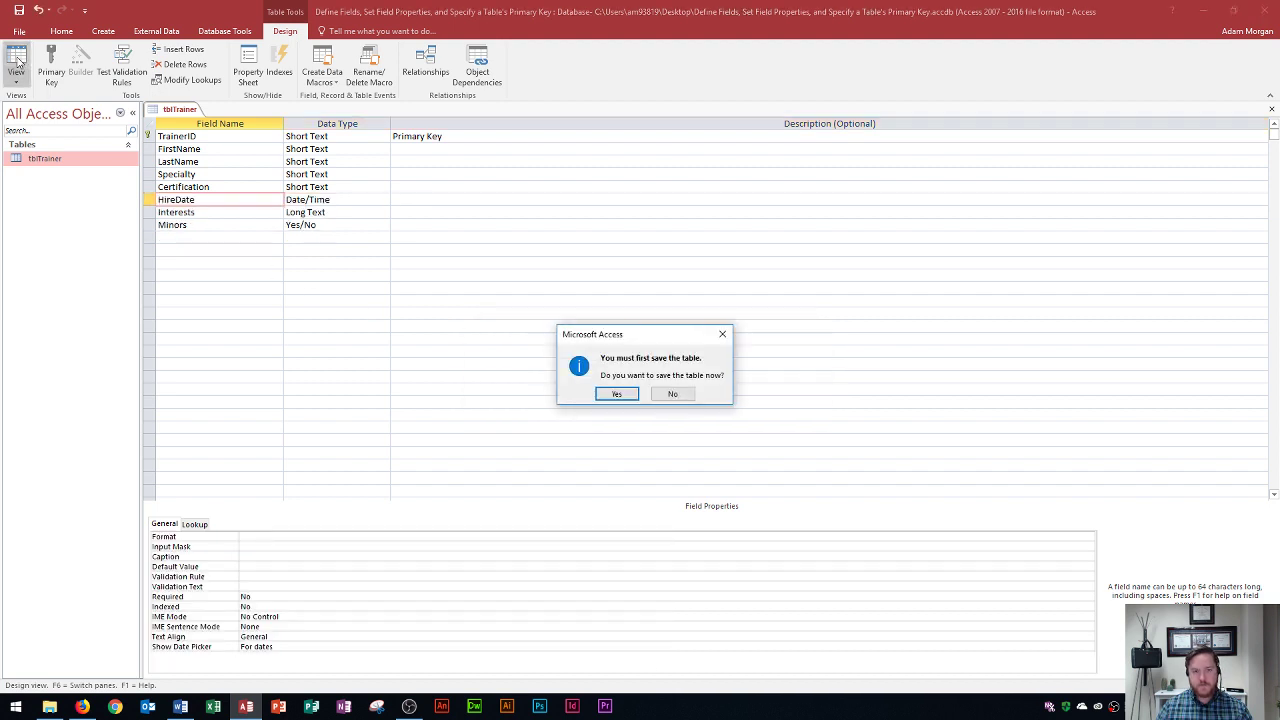
# - Save tblTrainer without College and select the Interests column in the datasheet
pyautogui.click(617, 394)
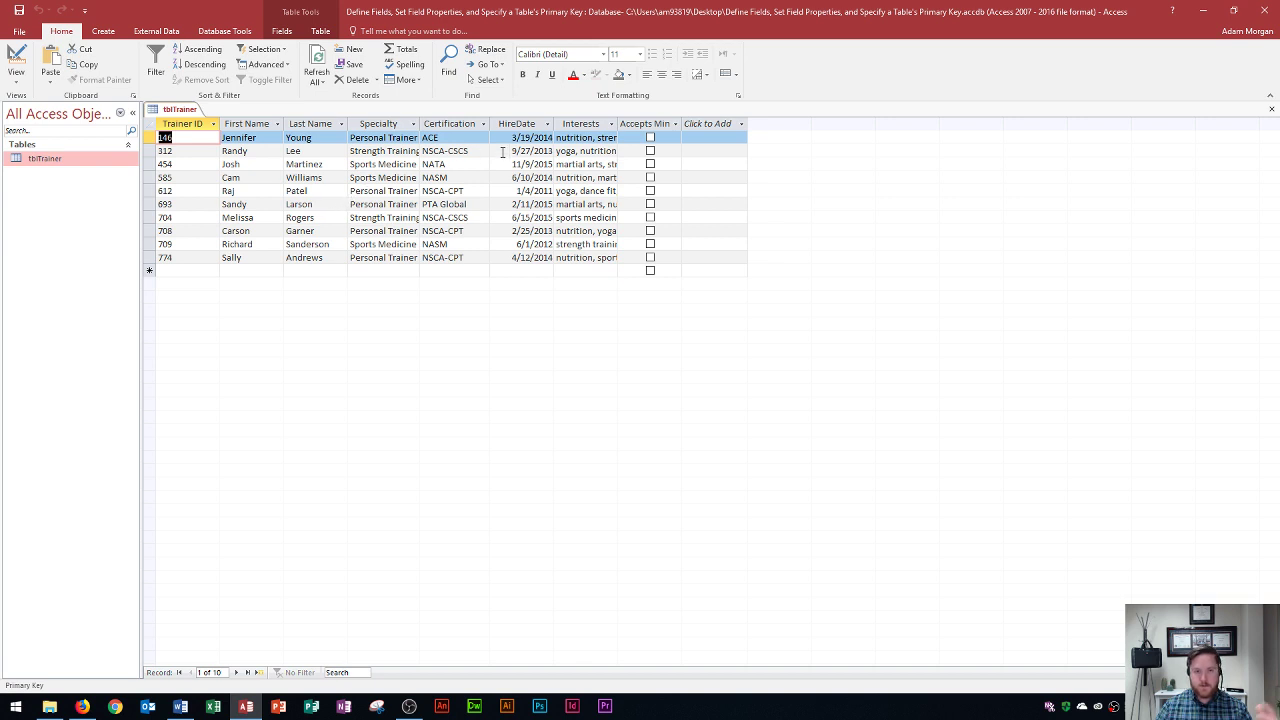
pyautogui.click(580, 124)
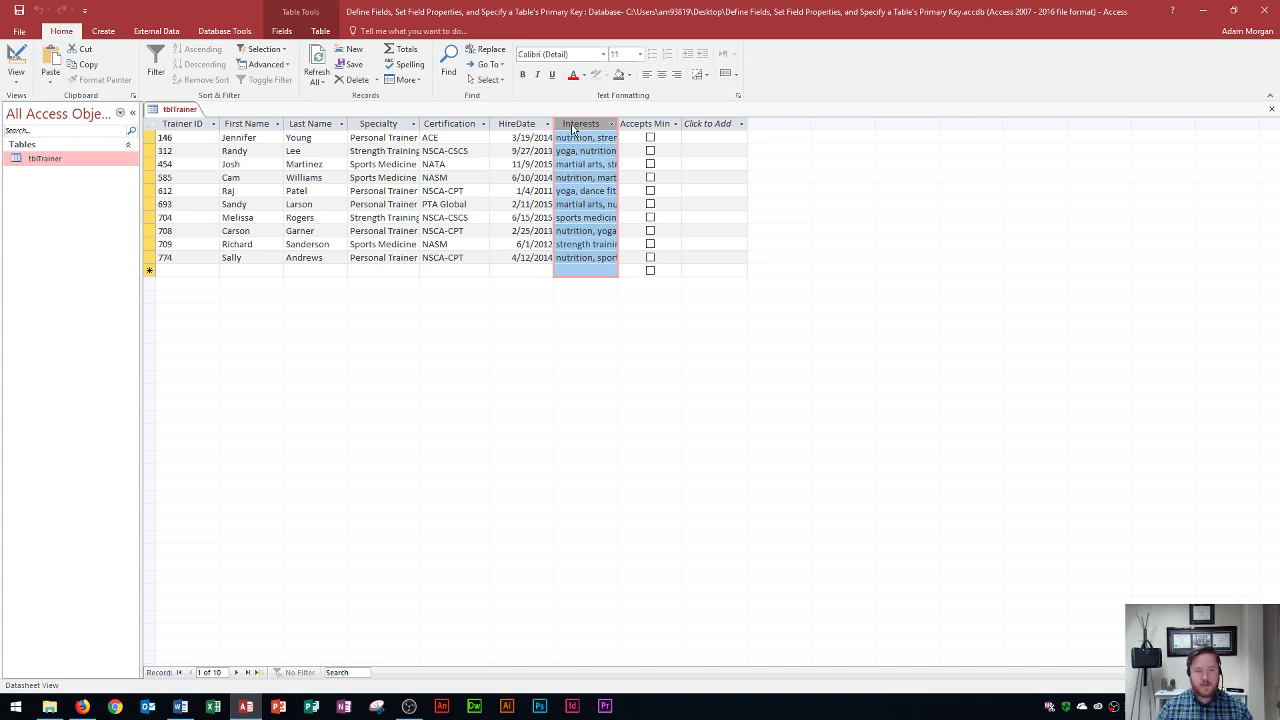
# - Move the selected Interests column to the left of HireDate
pyautogui.moveTo(583, 127); pyautogui.dragTo(502, 137)
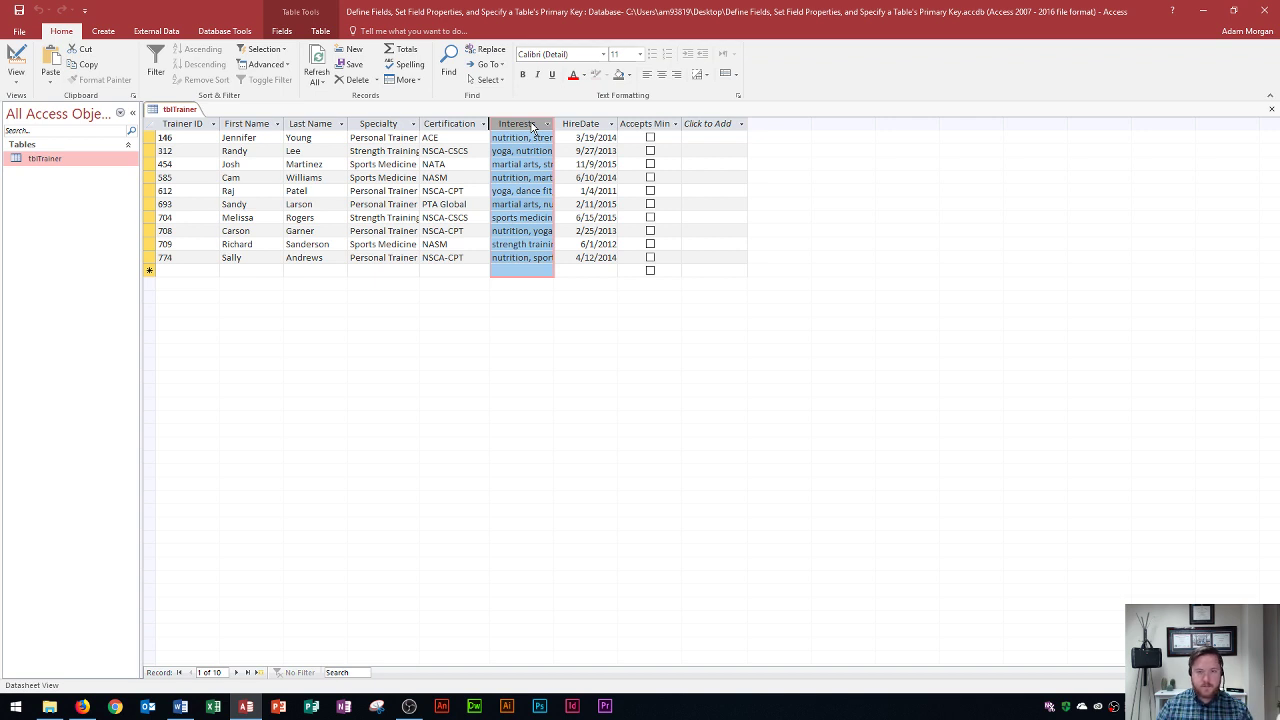
# - Tick the Accepts Min boxes for the second, fifth and eighth trainers
pyautogui.click(650, 151)
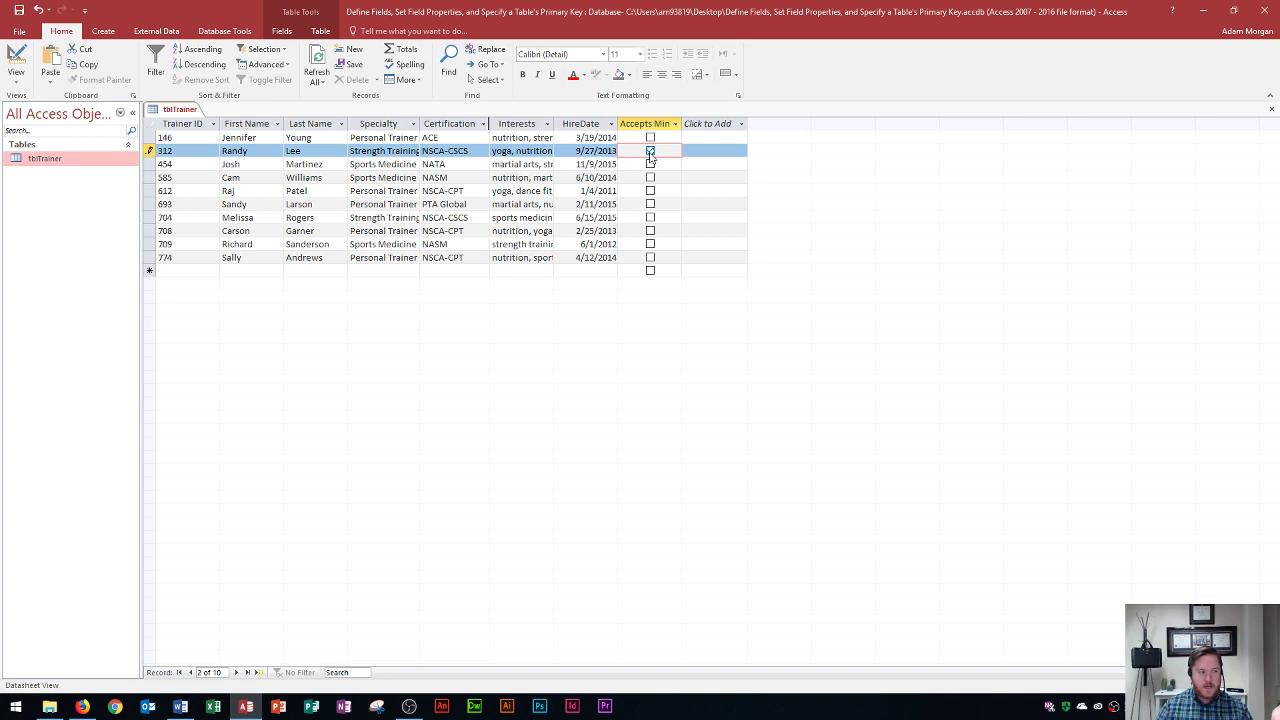
pyautogui.click(650, 193)
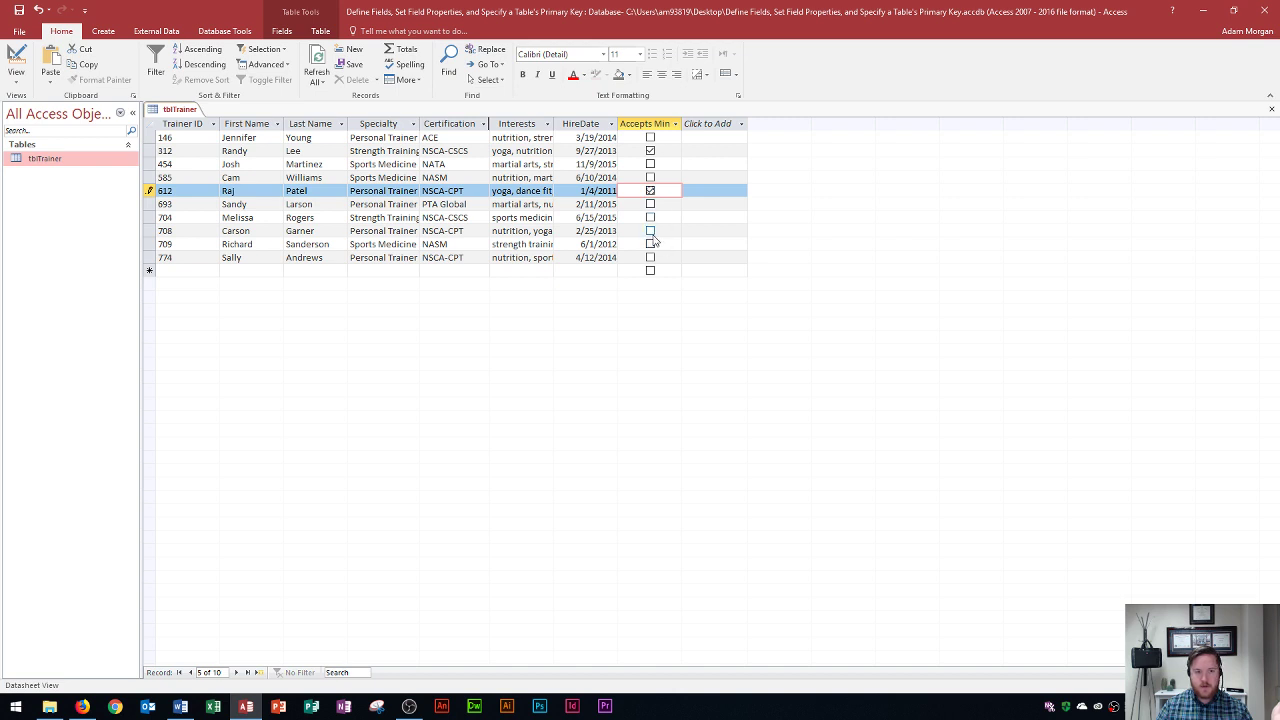
pyautogui.click(650, 231)
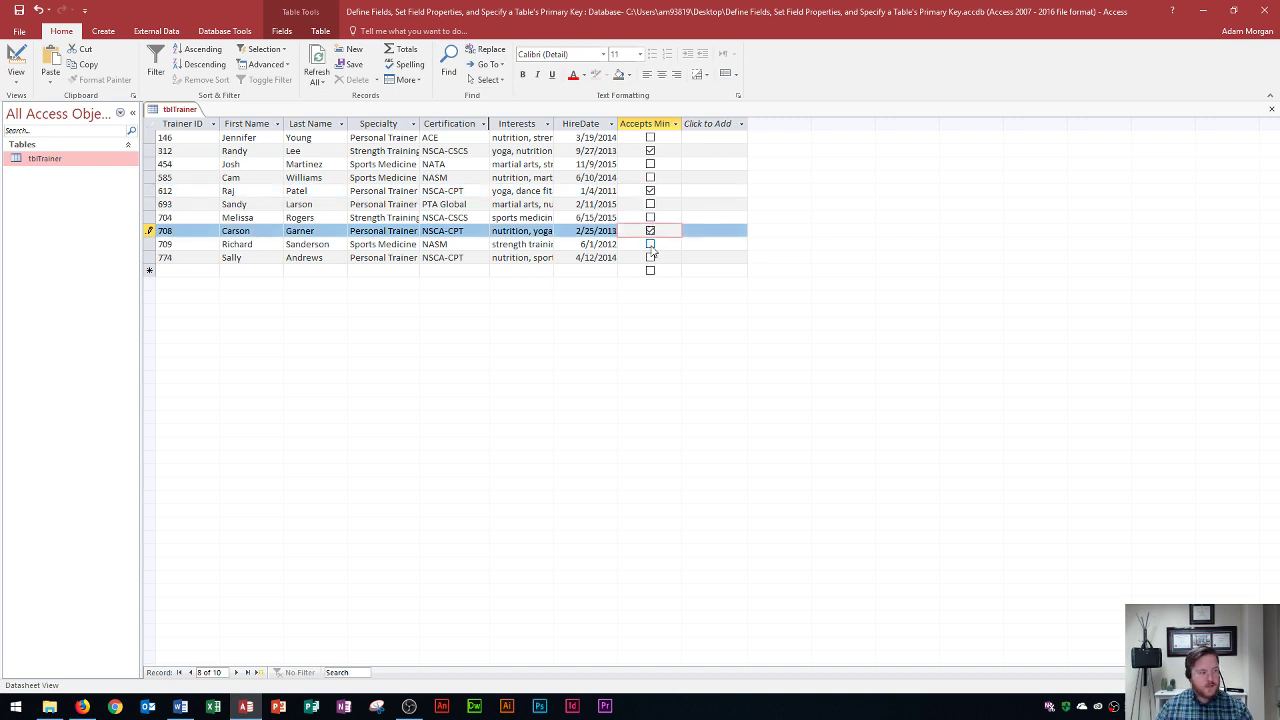